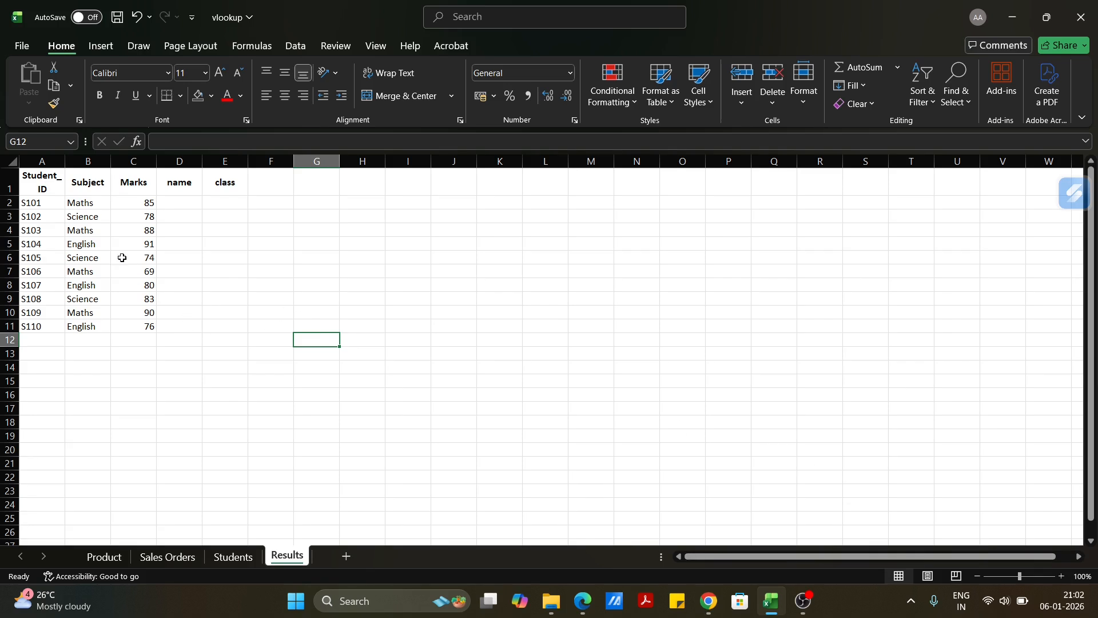
Review the Subject and Marks columns on the Results sheet and the Student_Name and Class columns on the Students sheet.
left_click(102, 230)
left_click(74, 205)
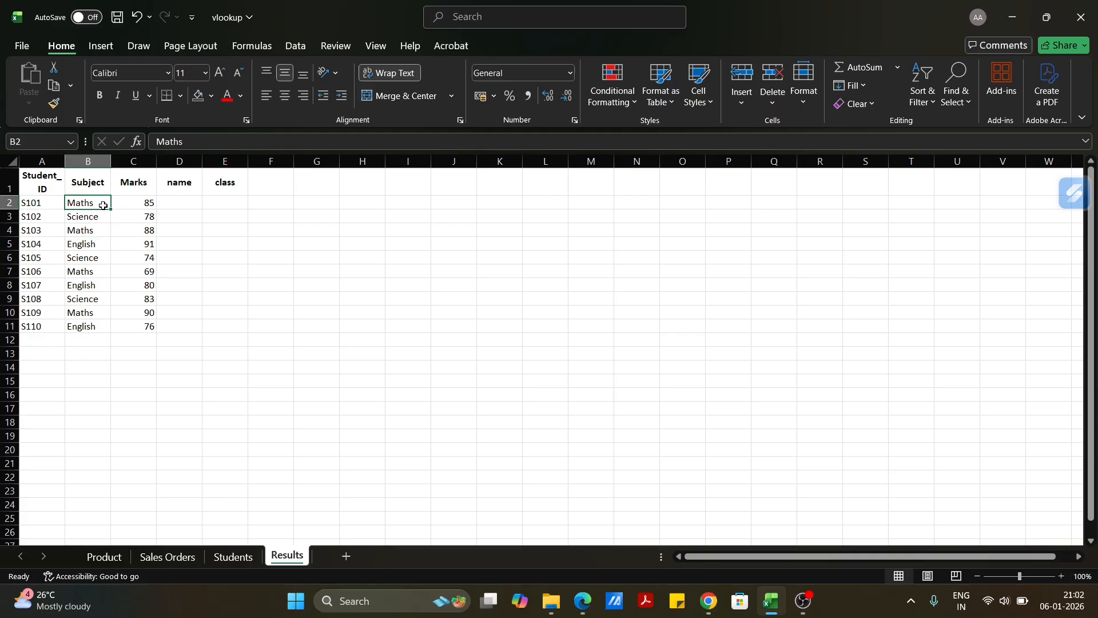
left_click(132, 204)
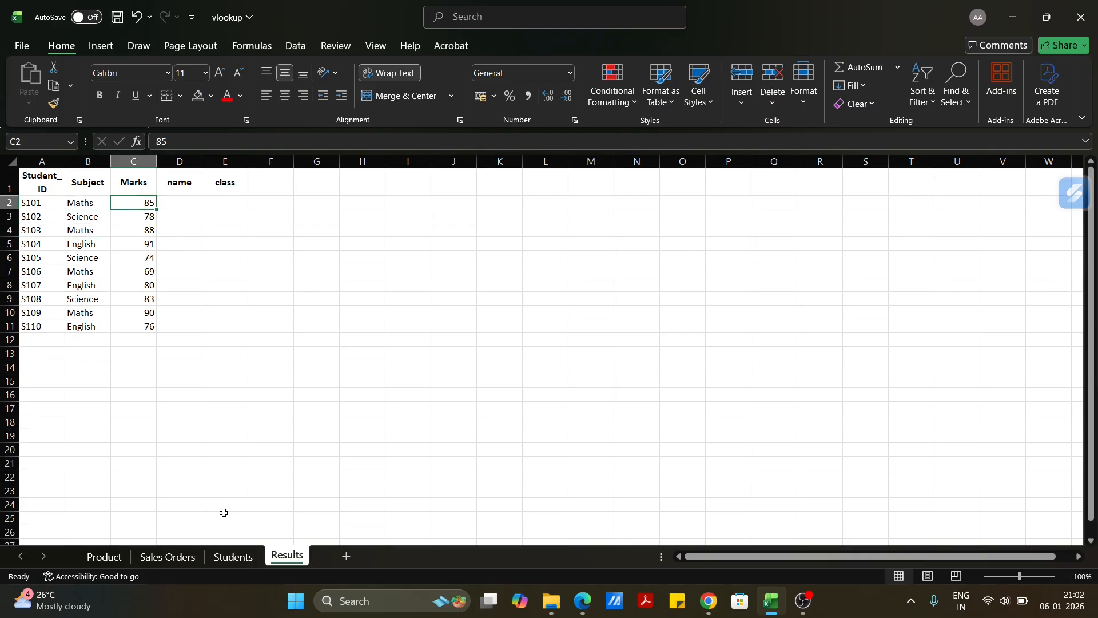
left_click(231, 558)
left_click(85, 216)
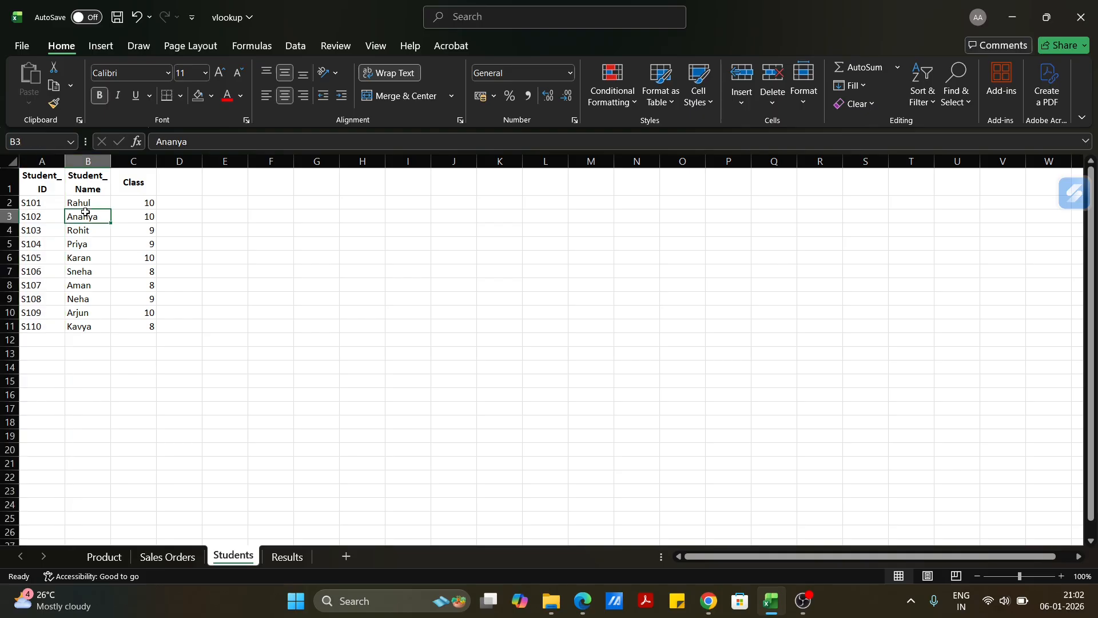
left_click(136, 204)
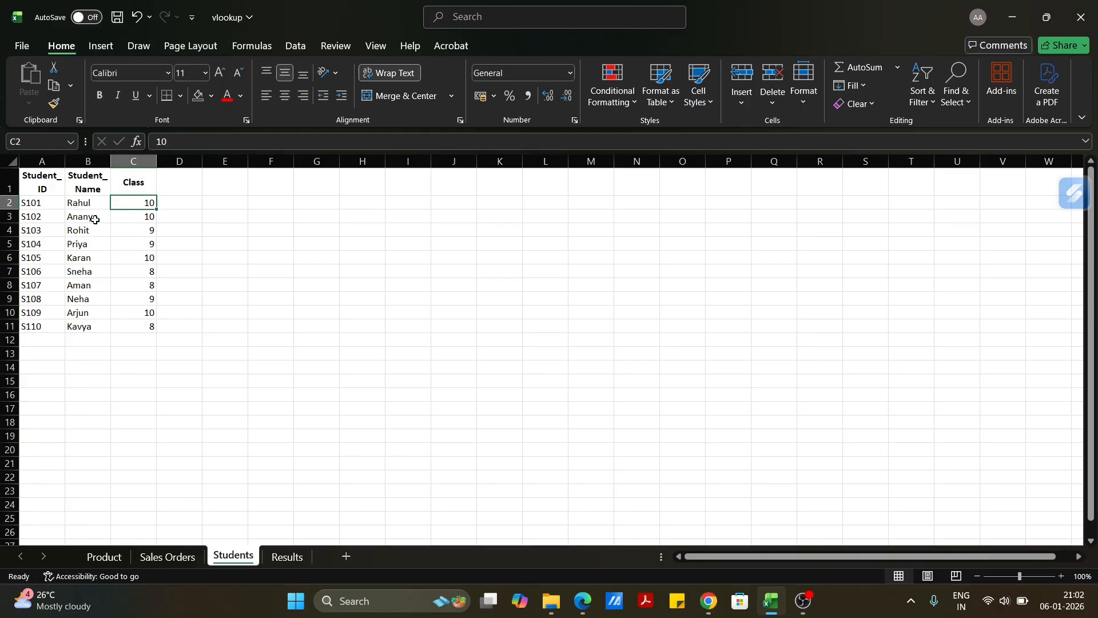
Highlight the Student_ID column with yellow fill on both the Students and Results sheets.
left_click(41, 162)
left_click(211, 98)
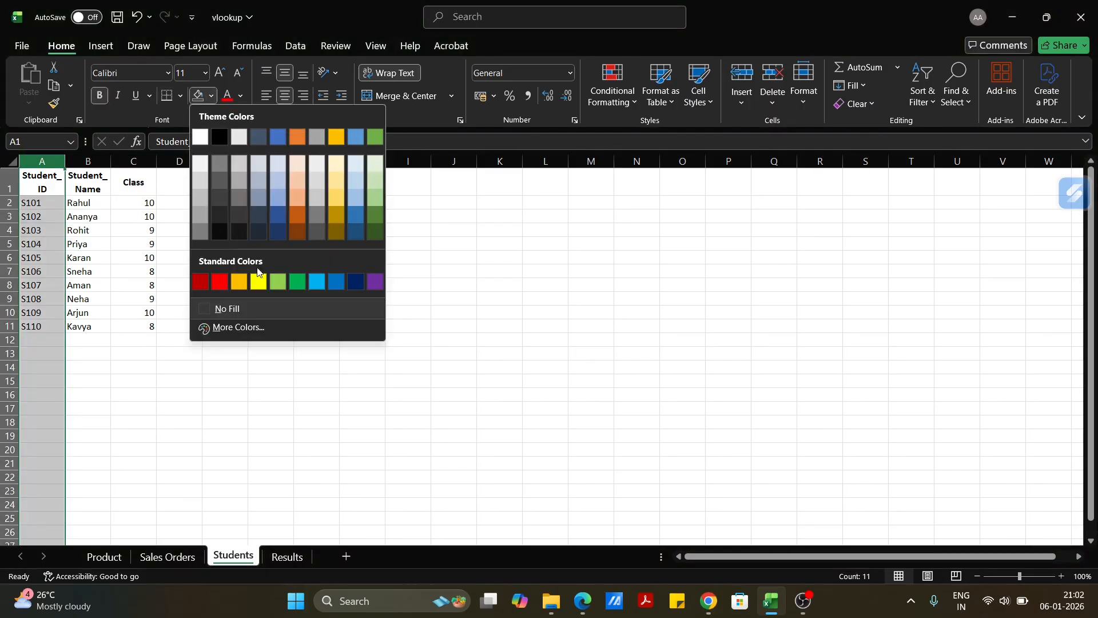
left_click(258, 279)
left_click(274, 559)
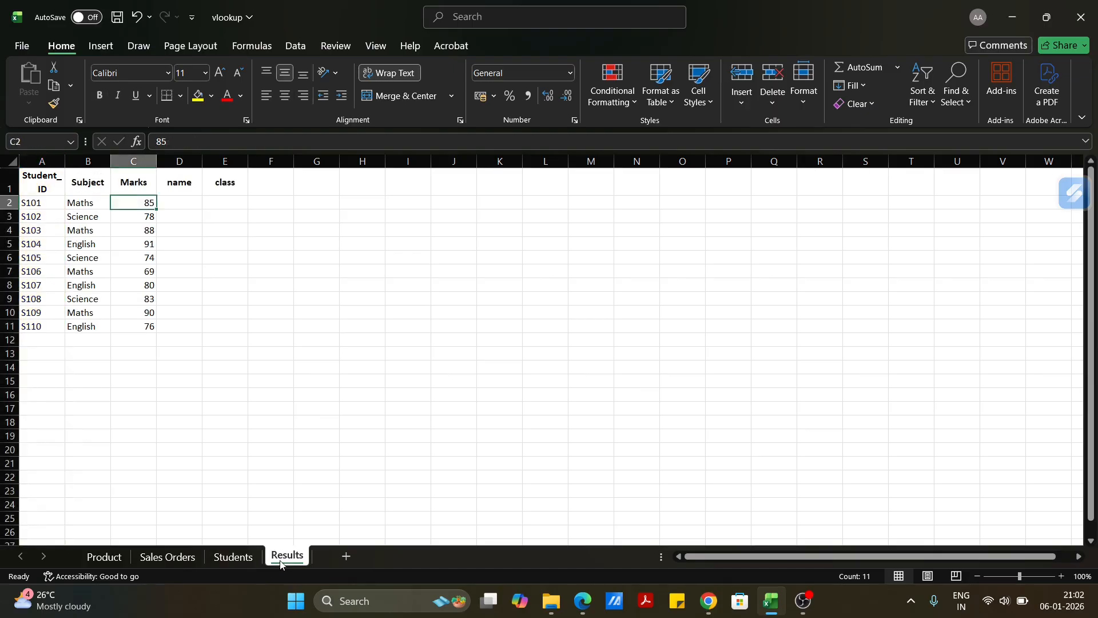
left_click(49, 160)
left_click(198, 96)
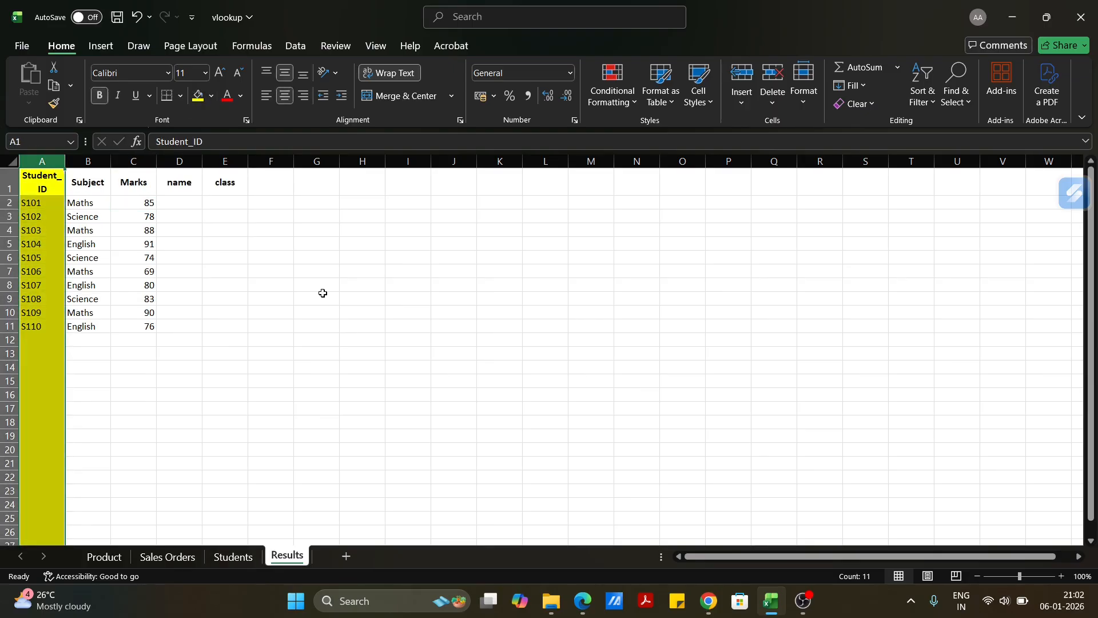
left_click(252, 243)
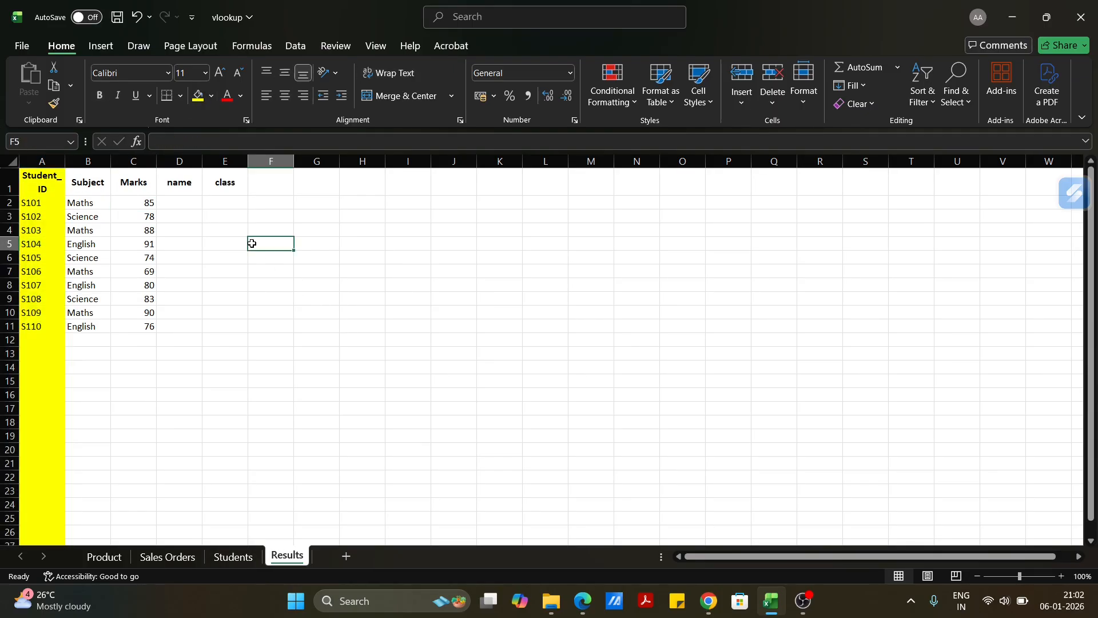
Search the function list for vlookup and insert VLOOKUP in cell D2 of the Results sheet's name column.
left_click(181, 203)
left_click(222, 206)
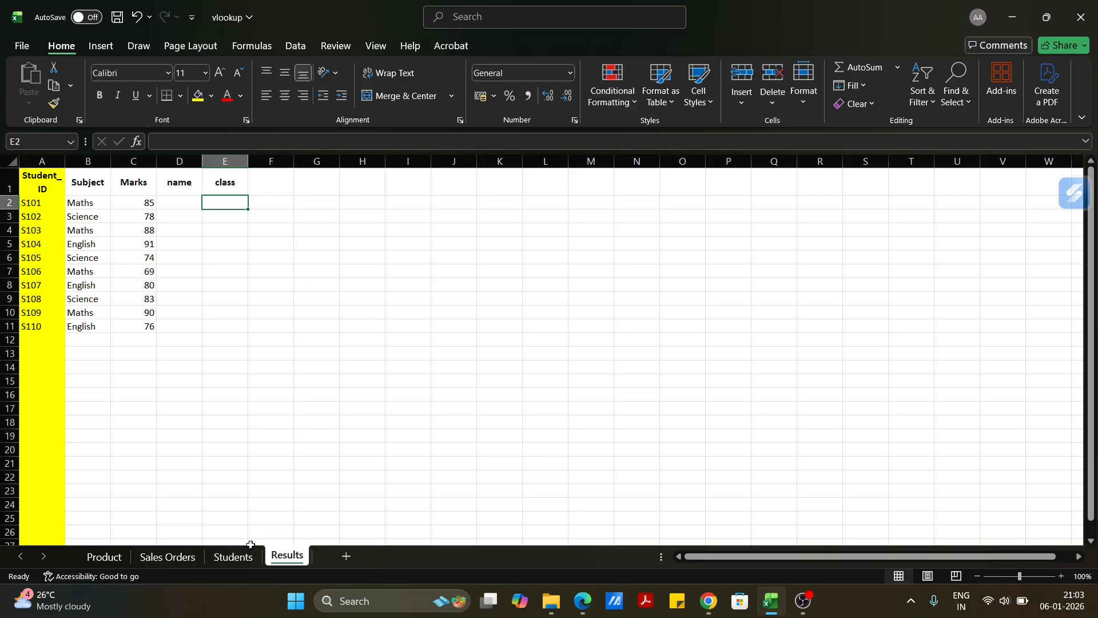
left_click(187, 202)
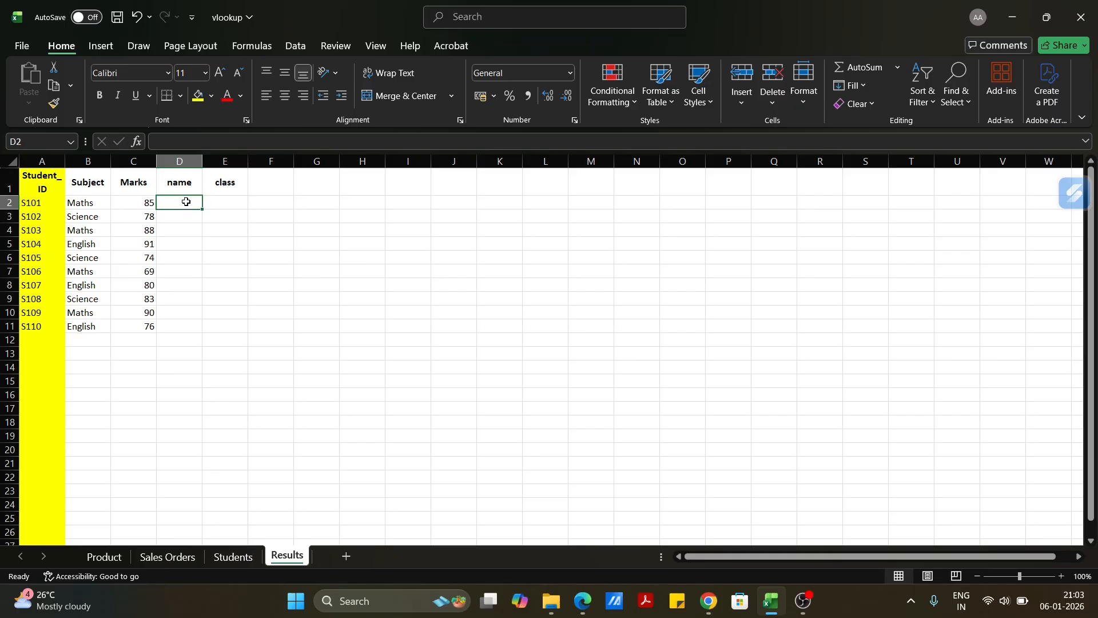
left_click(139, 146)
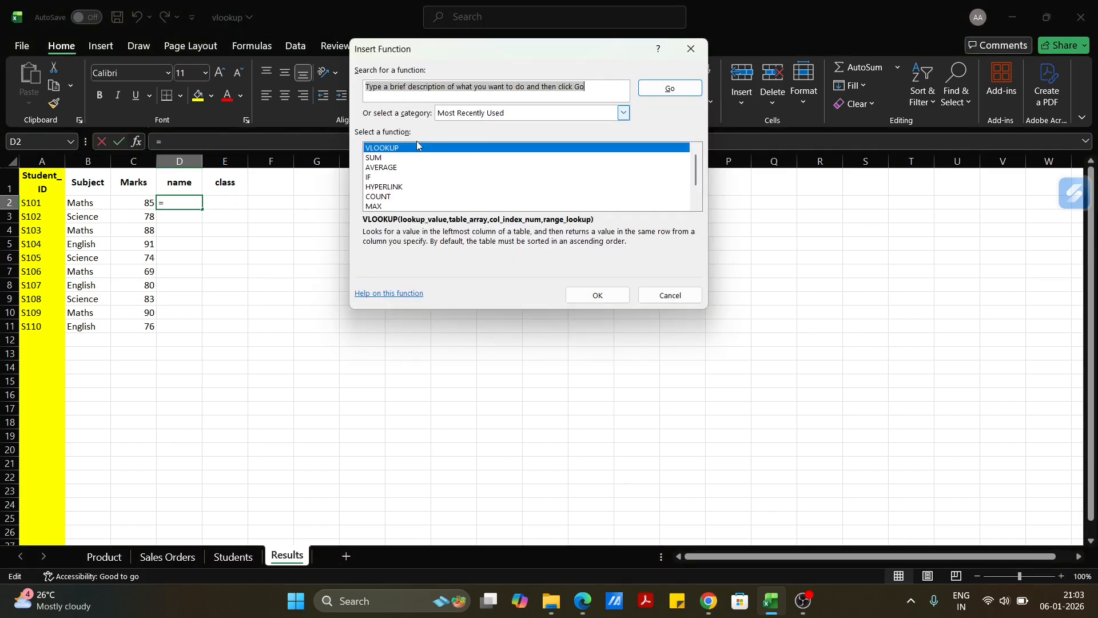
double_click(471, 86)
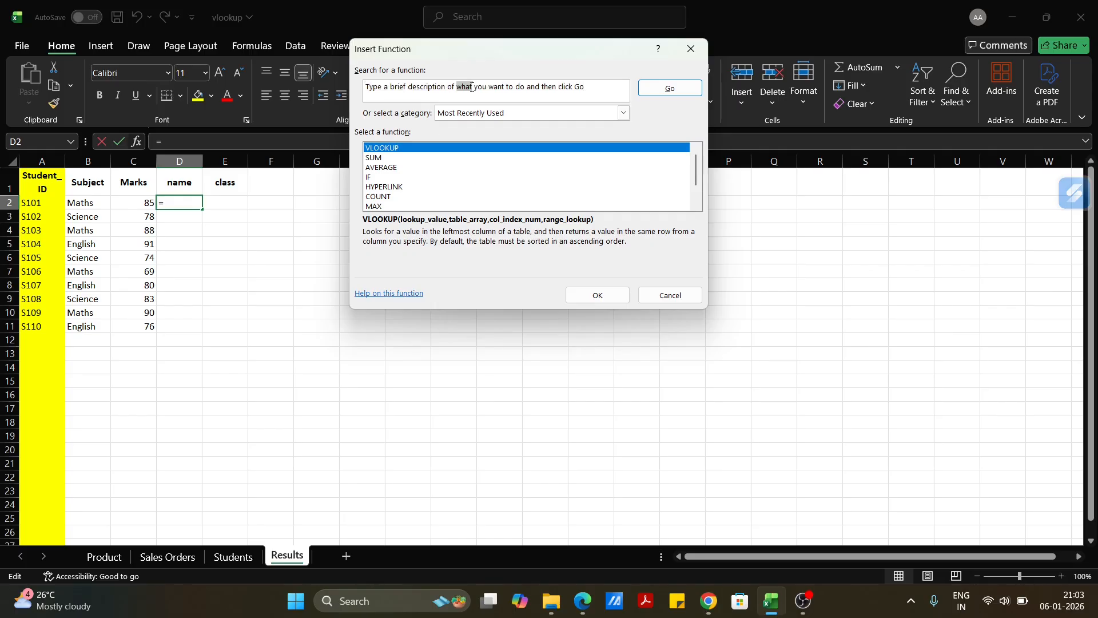
left_click_drag(608, 86, 365, 91)
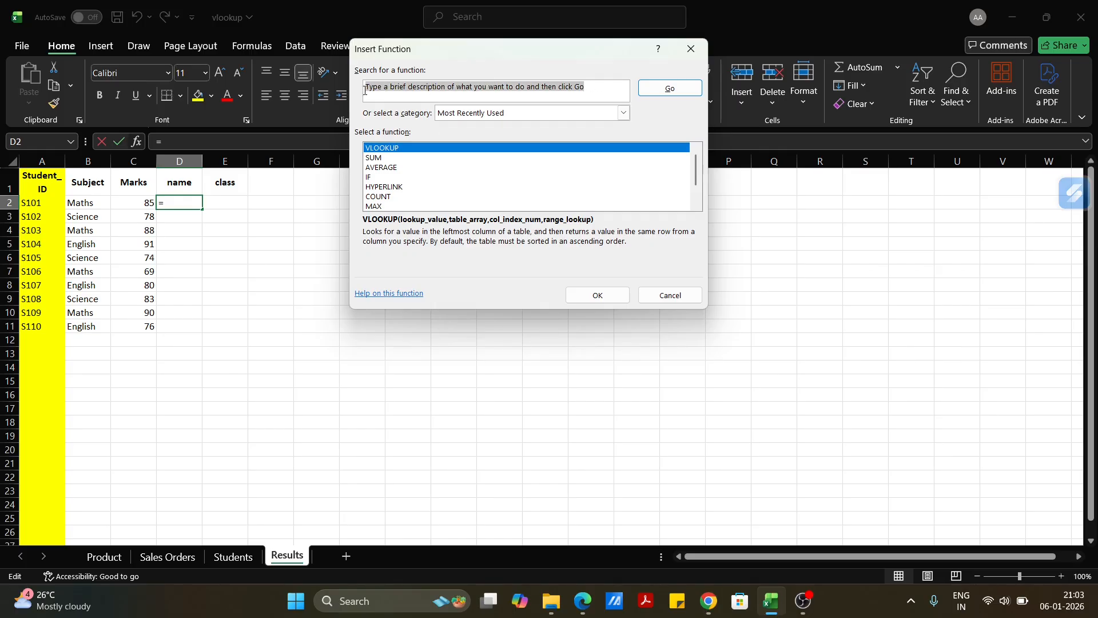
type("vlookup")
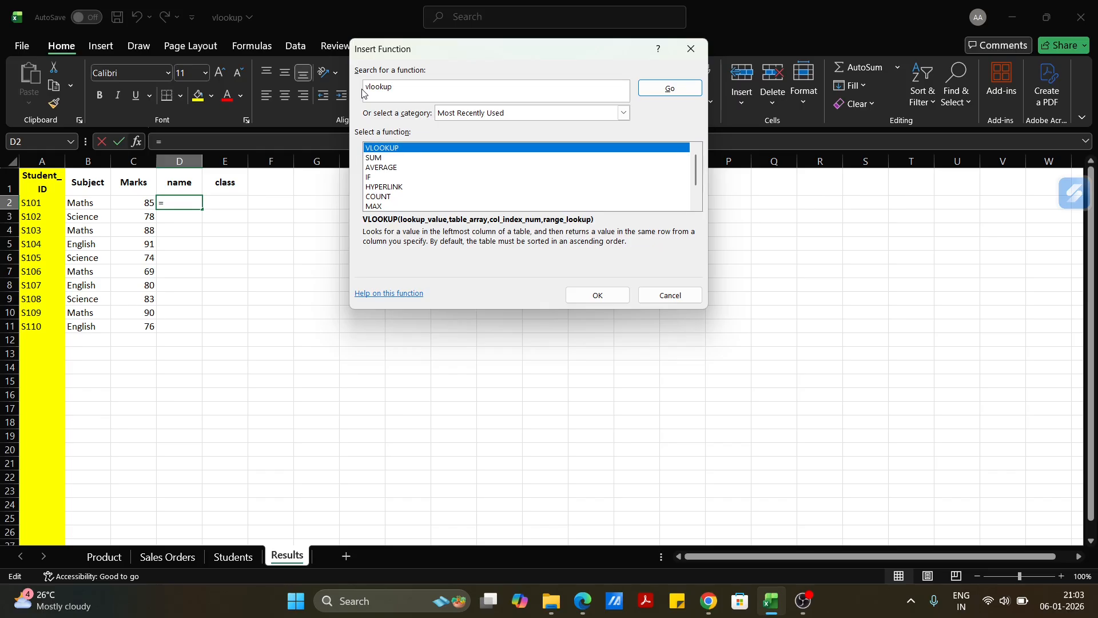
key("Return")
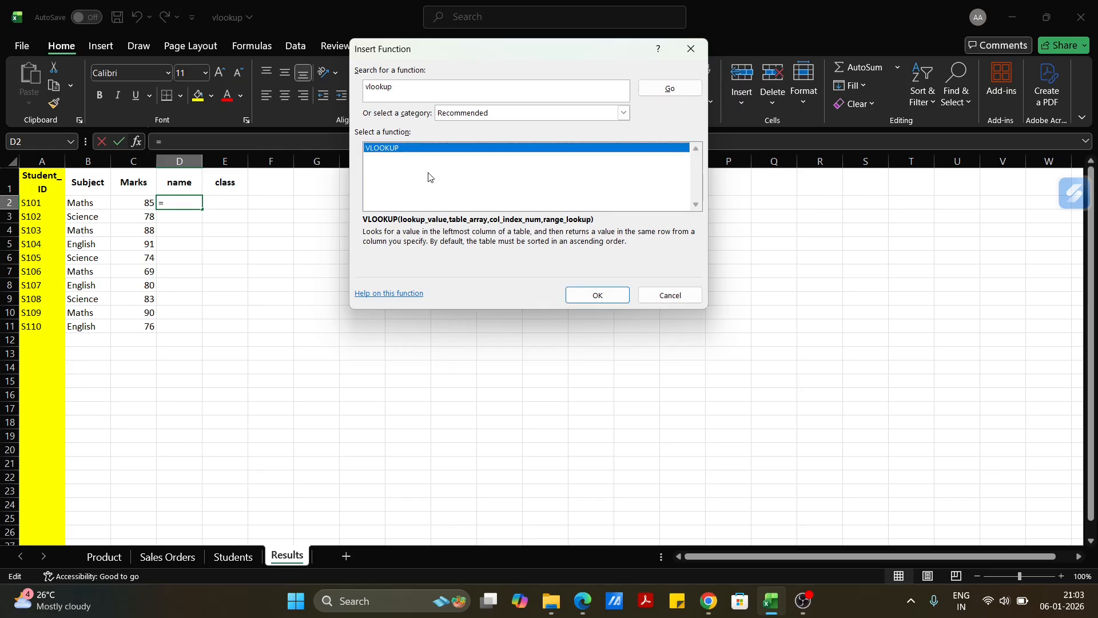
left_click(596, 294)
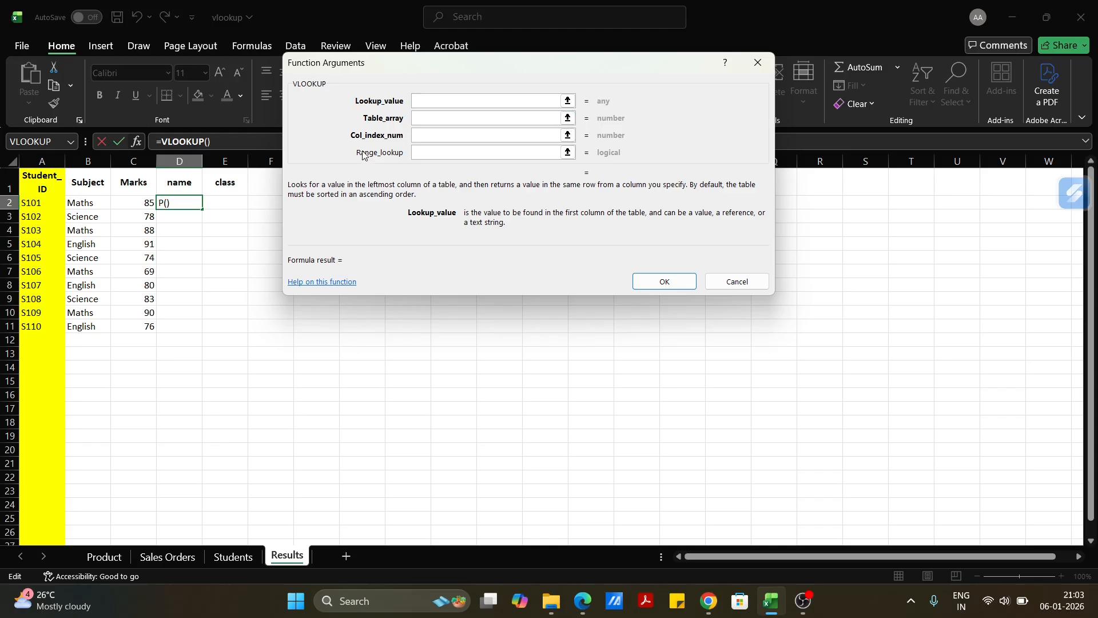
Set the VLOOKUP's lookup value to A2 and its table array to Students!A:B.
left_click(53, 200)
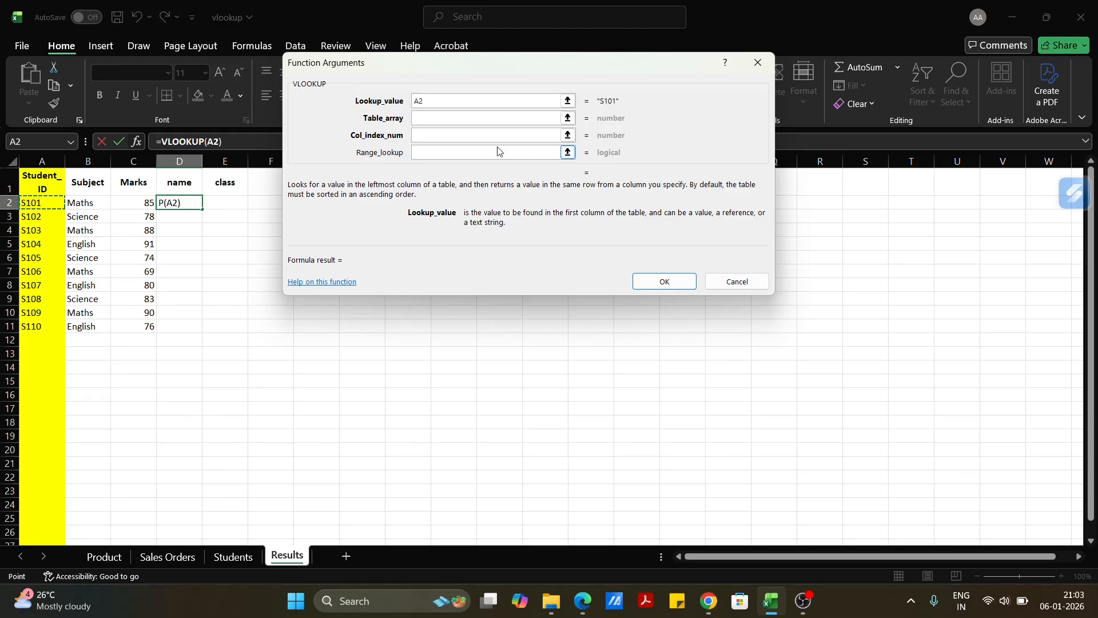
left_click(438, 120)
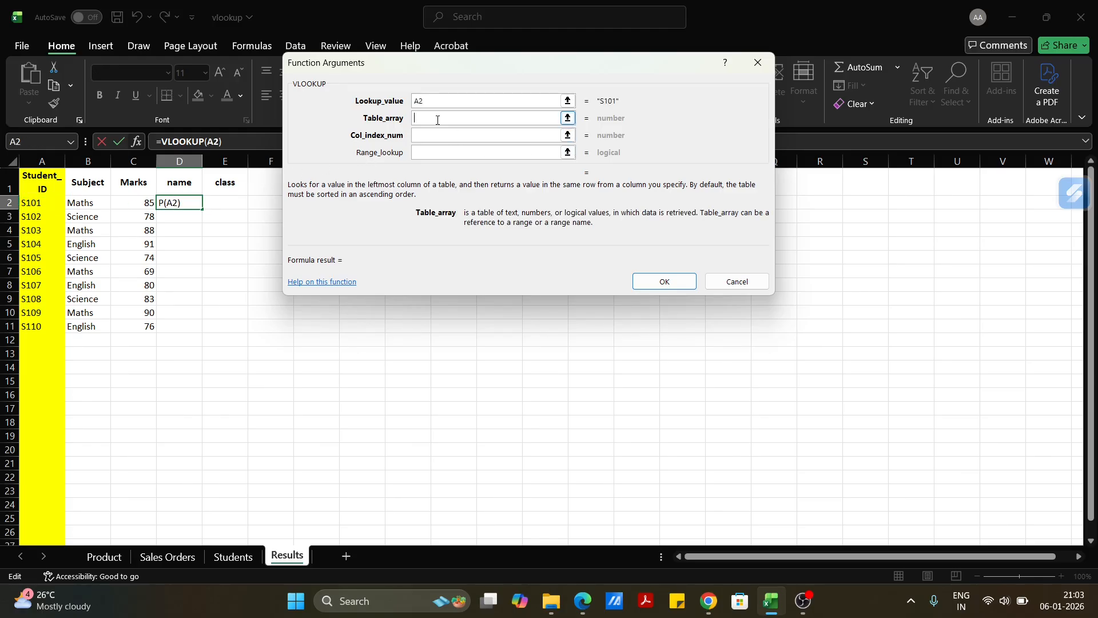
left_click(227, 561)
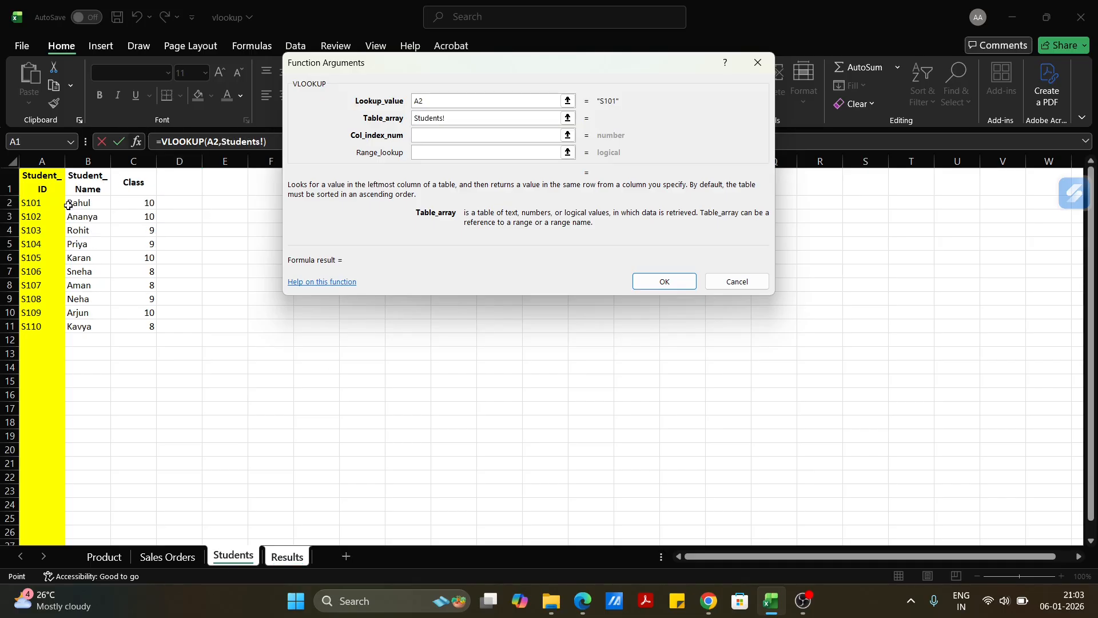
left_click(45, 162)
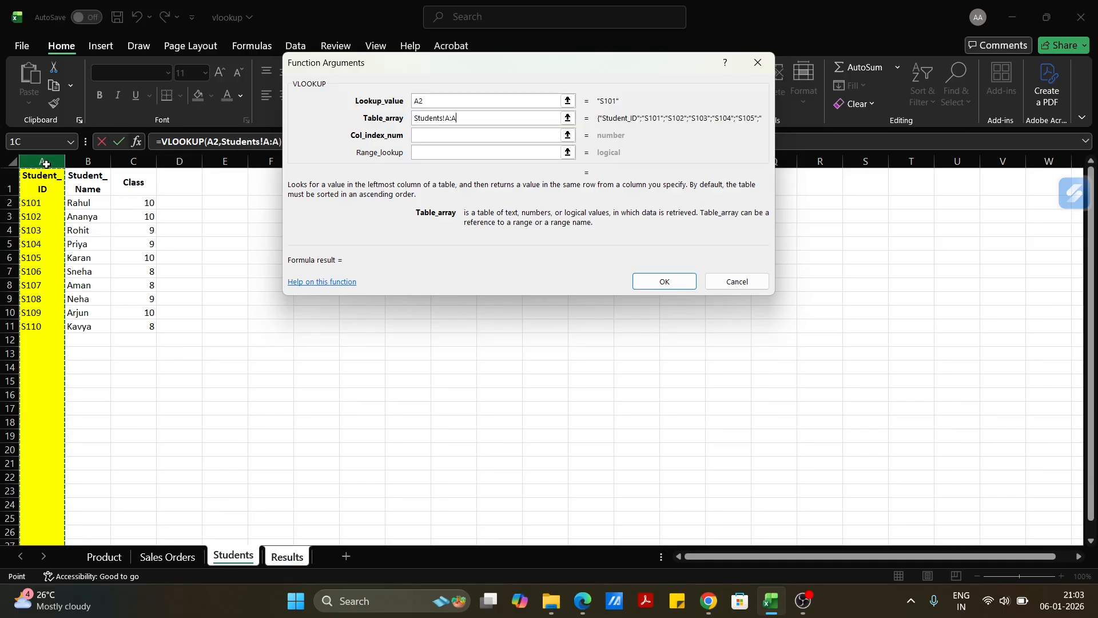
left_click_drag(46, 164, 94, 162)
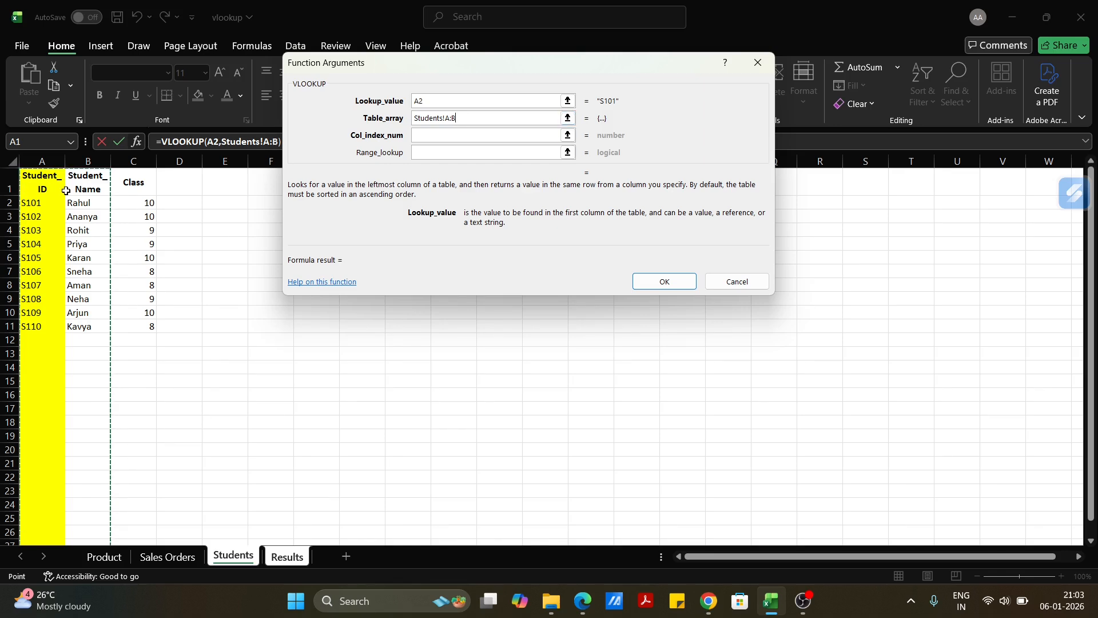
Complete the name lookup with column index 2 and range lookup FALSE, and fill the formula down to D11.
left_click(448, 137)
type("2")
left_click(442, 152)
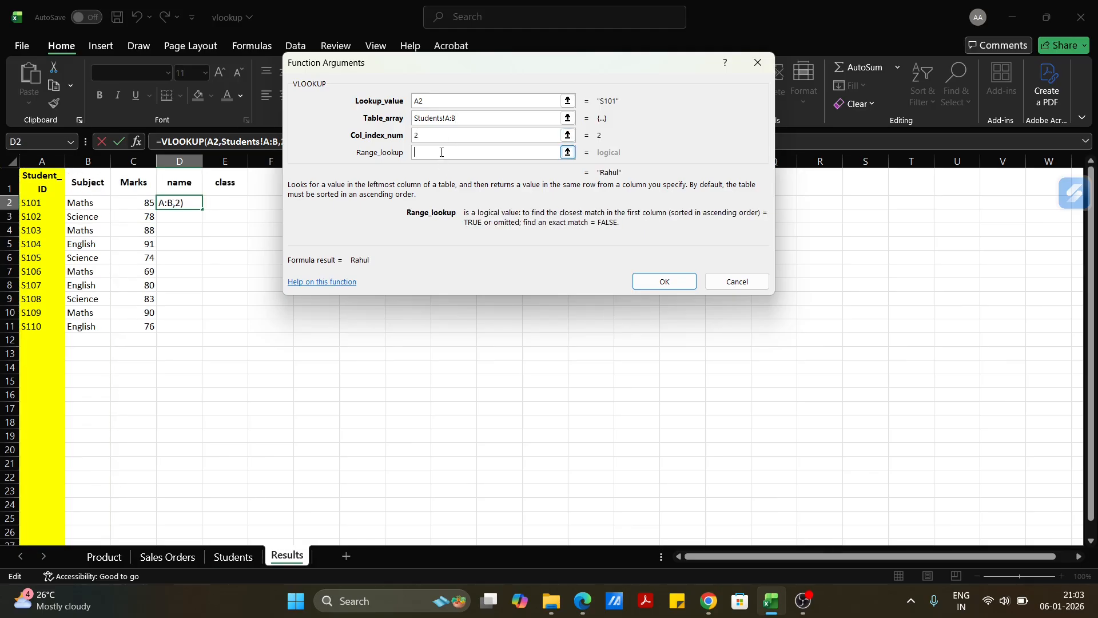
type("FALSE")
left_click(664, 282)
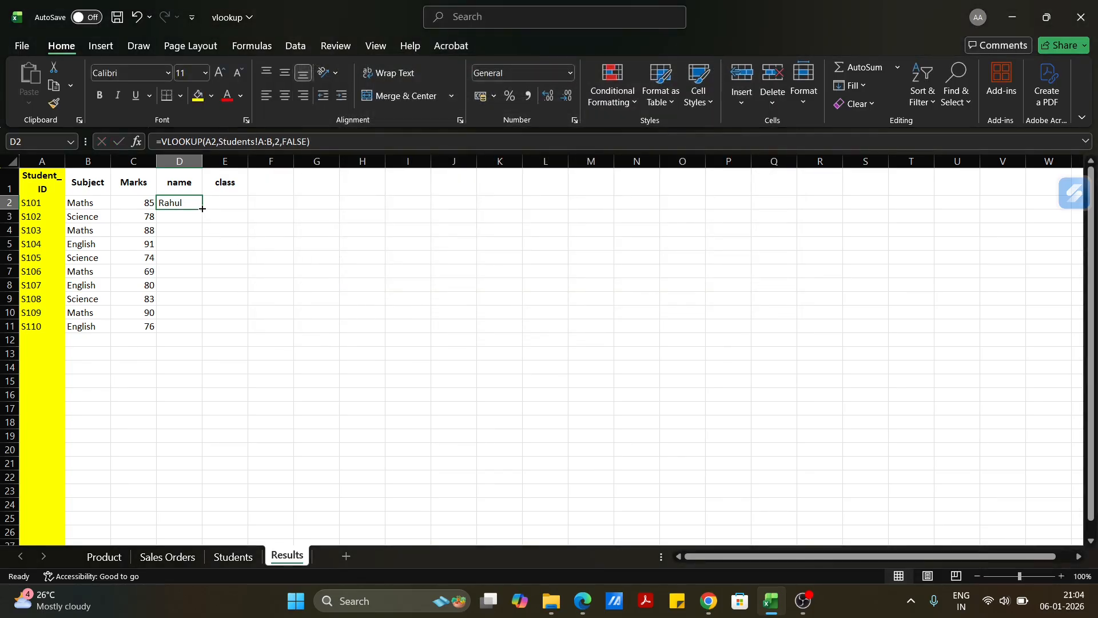
double_click(201, 210)
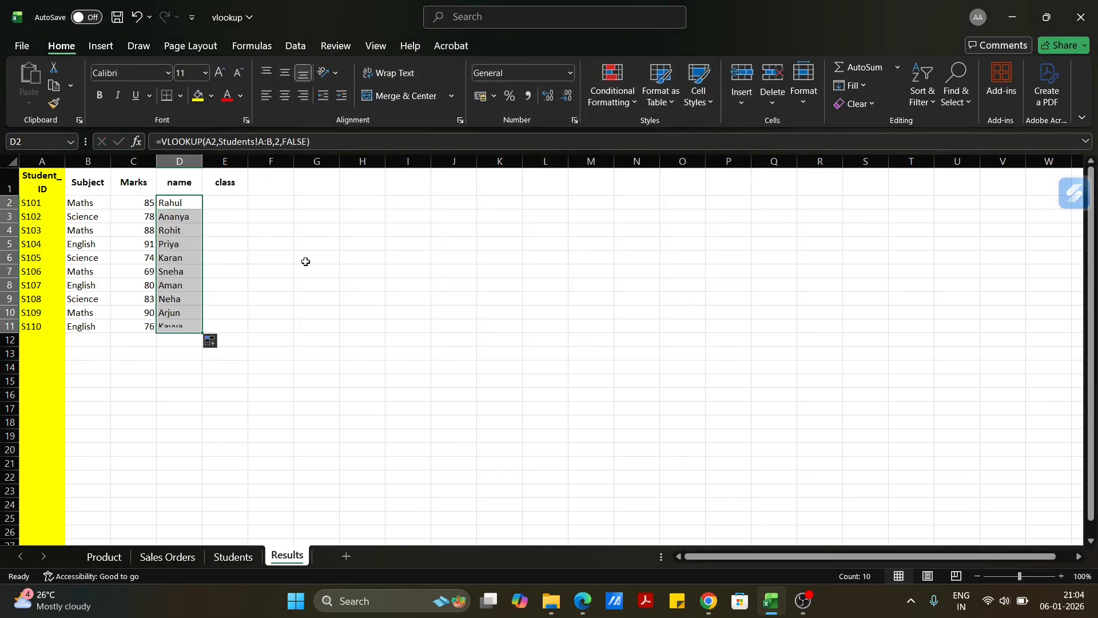
Insert a VLOOKUP in cell E2 of the class column with lookup value A2 and table array Students!A:C.
left_click(235, 207)
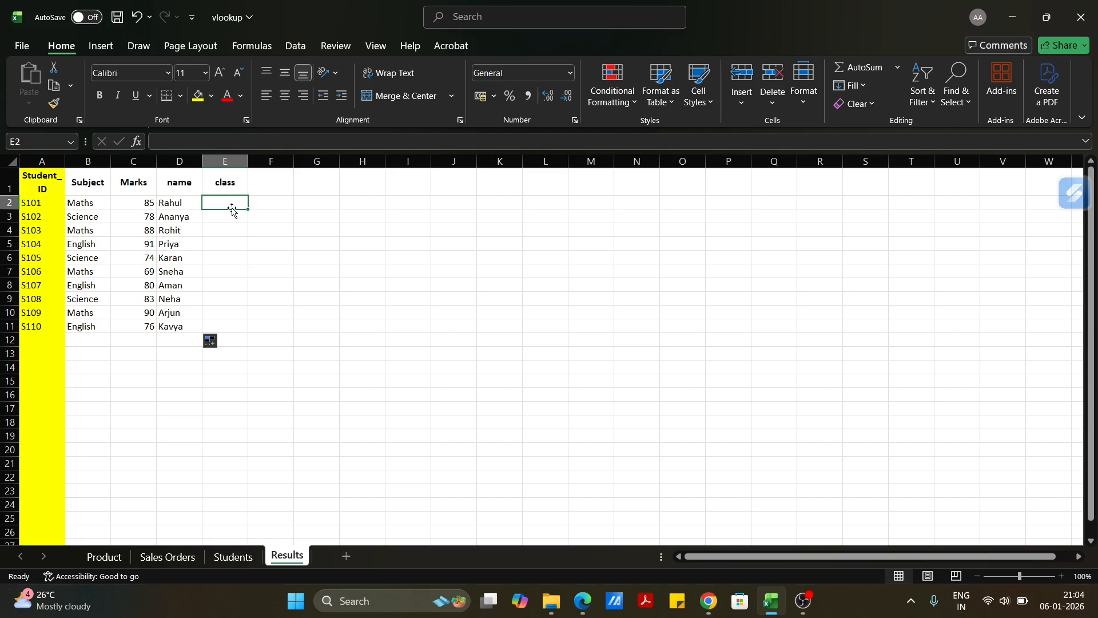
left_click(139, 148)
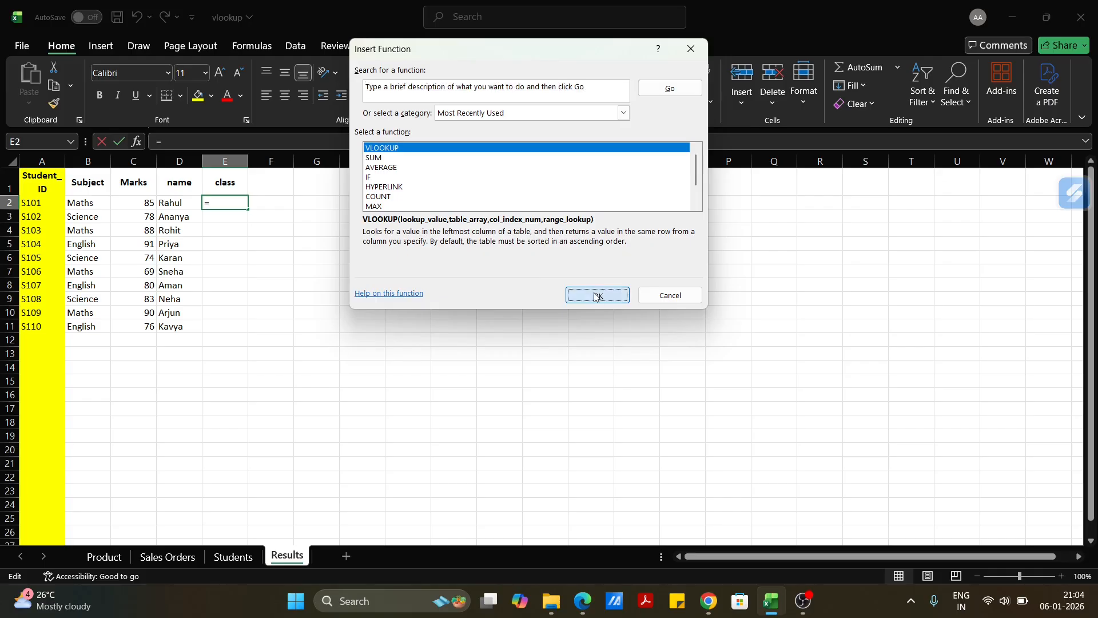
left_click(595, 297)
left_click(38, 204)
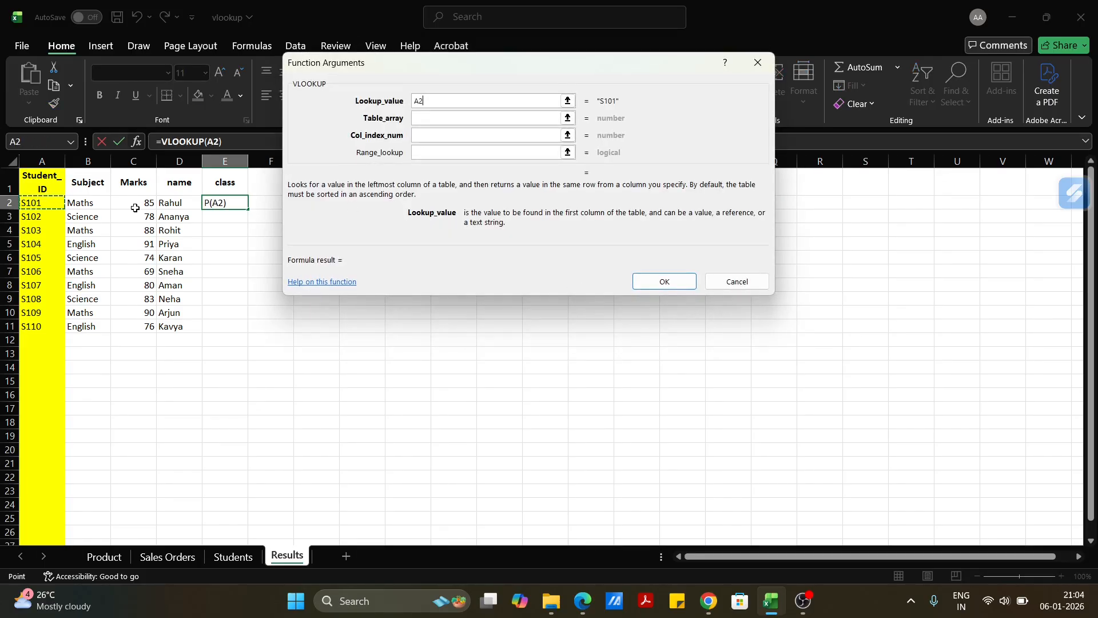
left_click(417, 117)
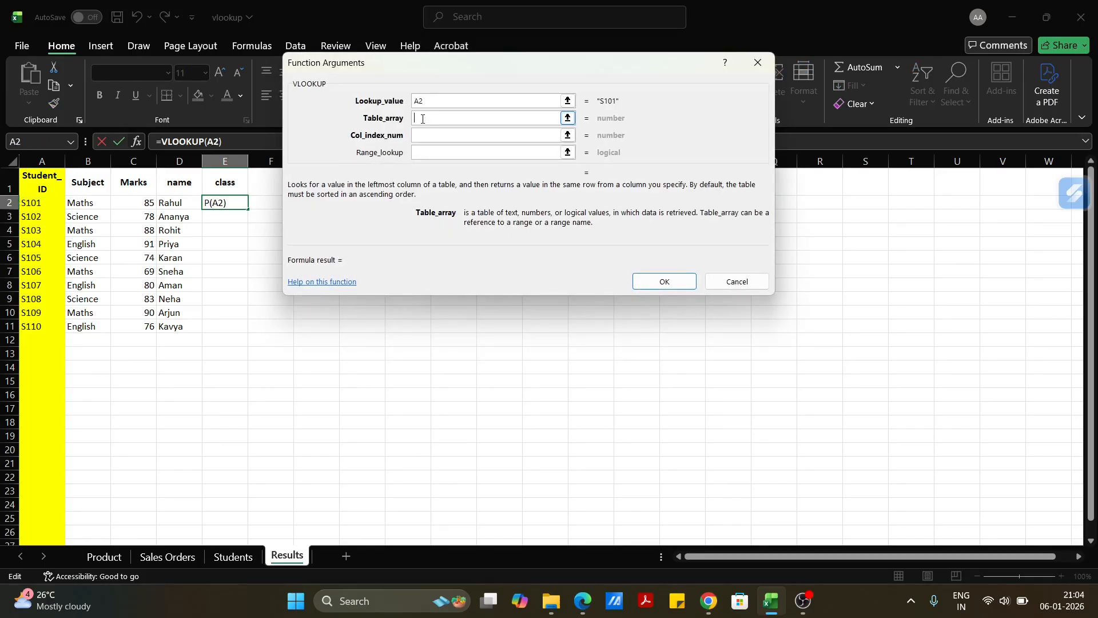
left_click(227, 562)
left_click(51, 163)
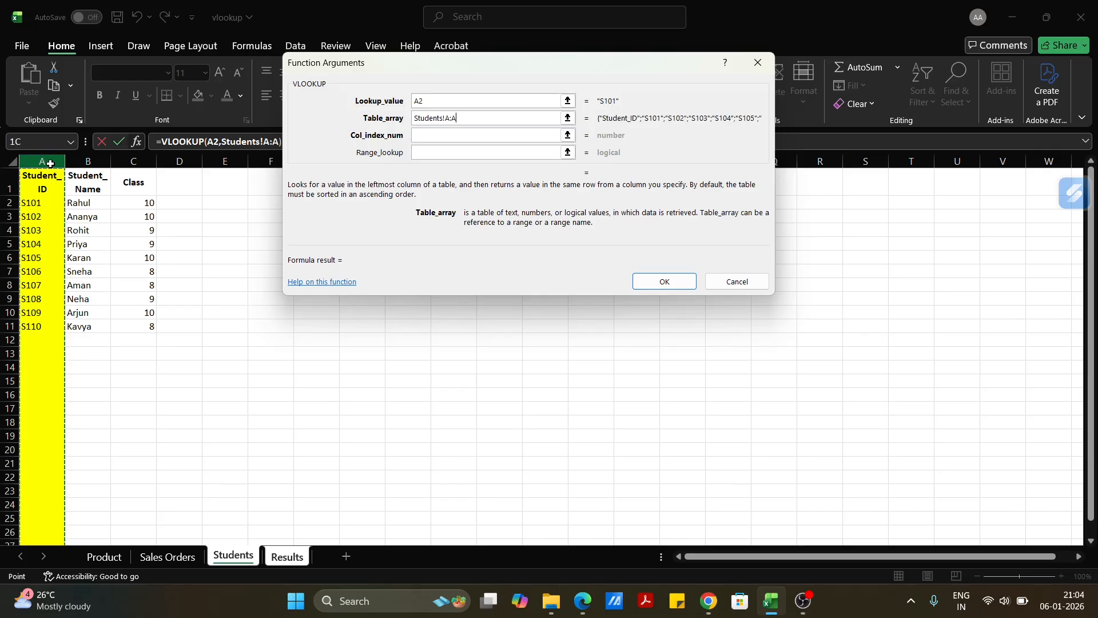
left_click_drag(50, 163, 133, 163)
left_click(464, 119)
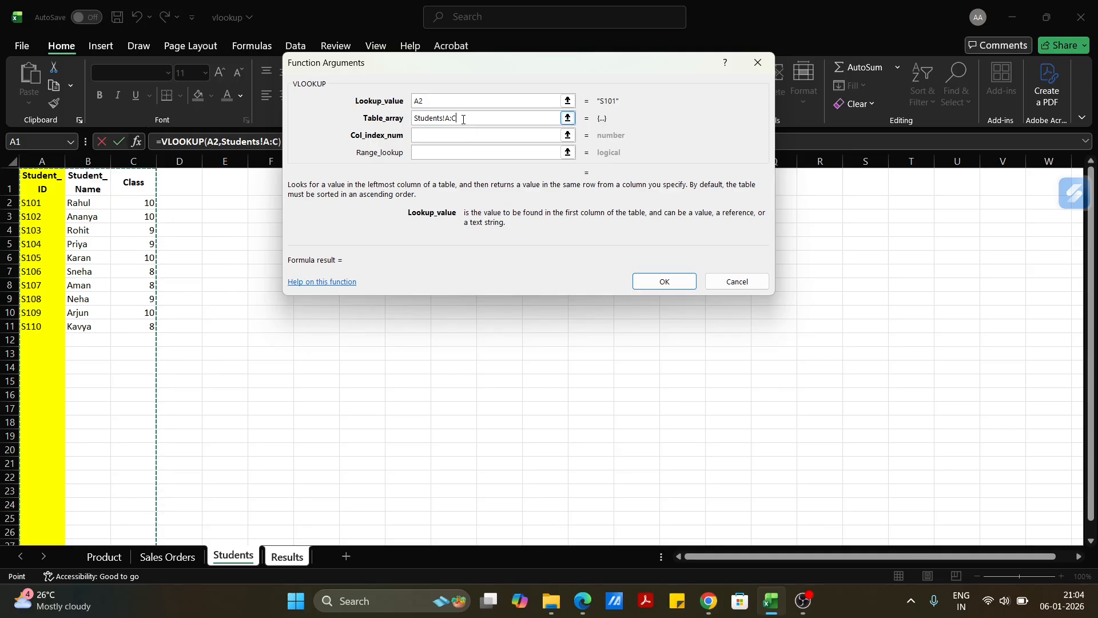
Complete the class lookup with column index 3 and range lookup FALSE, and fill the formula down to E11.
left_click(473, 150)
left_click(452, 137)
type("3")
left_click(447, 154)
type("FALSE")
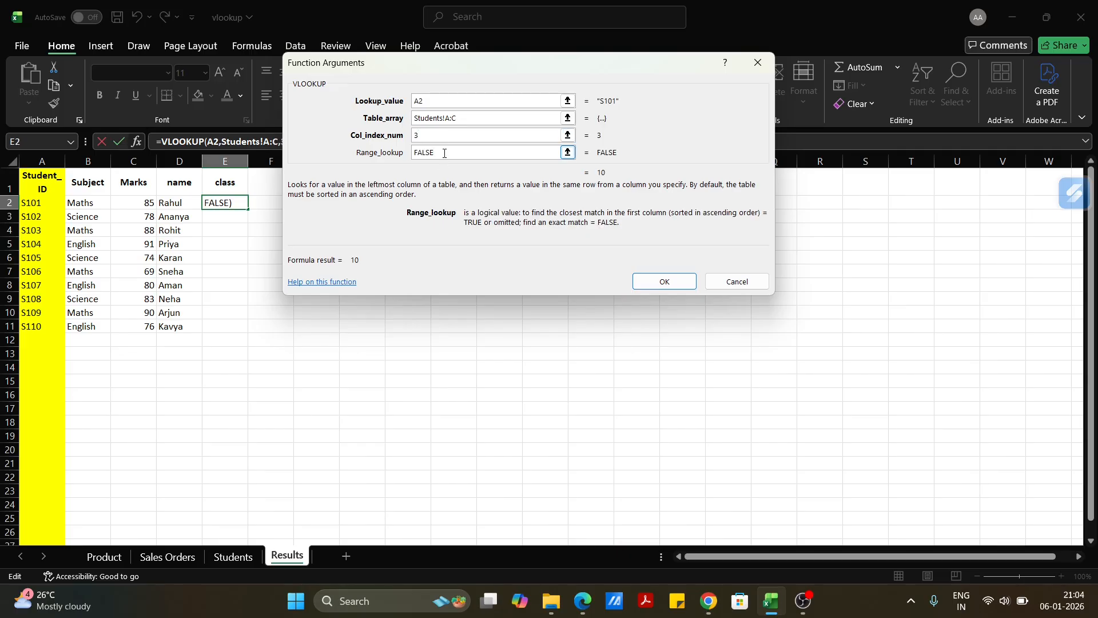
key("Return")
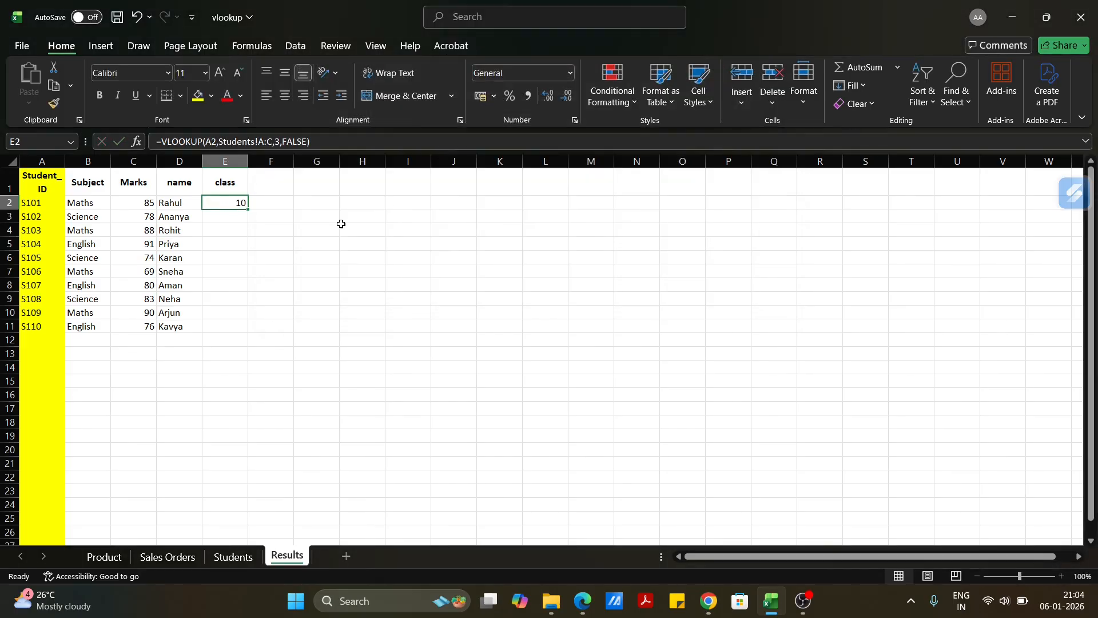
double_click(248, 209)
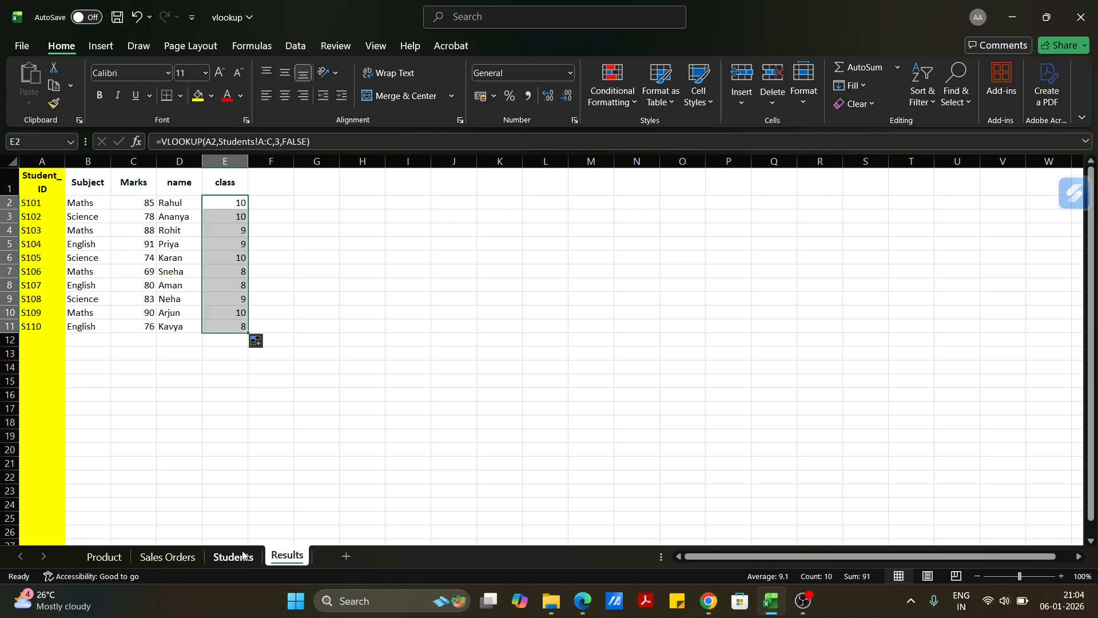
Examine the Sales Orders table, its empty price column, and the Product sheet's repeated product IDs with their prices.
left_click(168, 558)
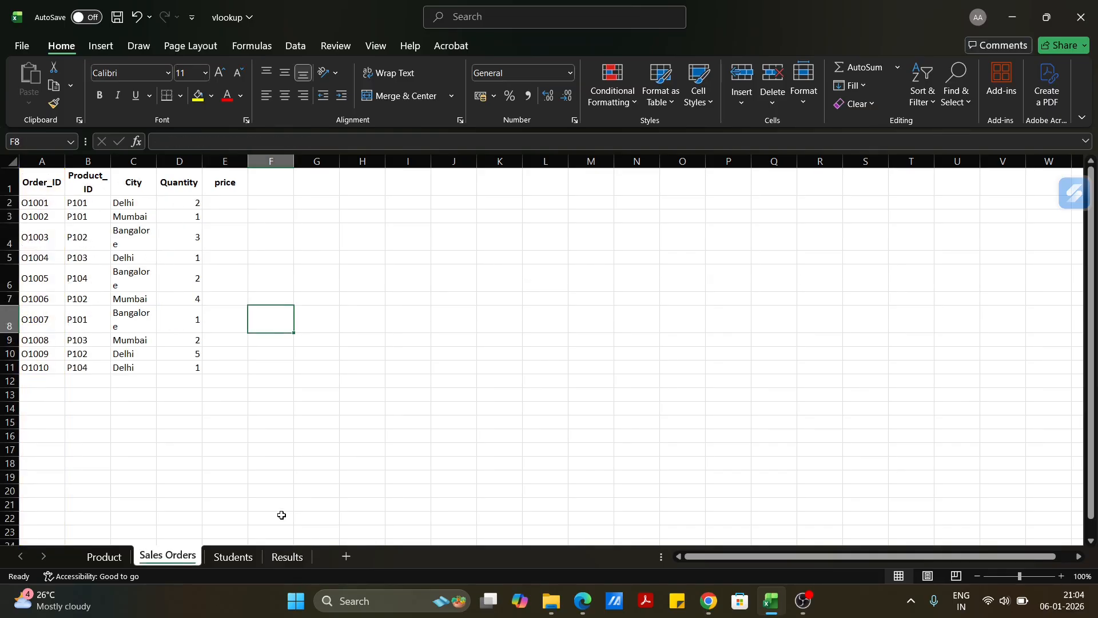
left_click_drag(51, 181, 229, 380)
left_click(109, 566)
left_click_drag(40, 182, 115, 362)
left_click(305, 240)
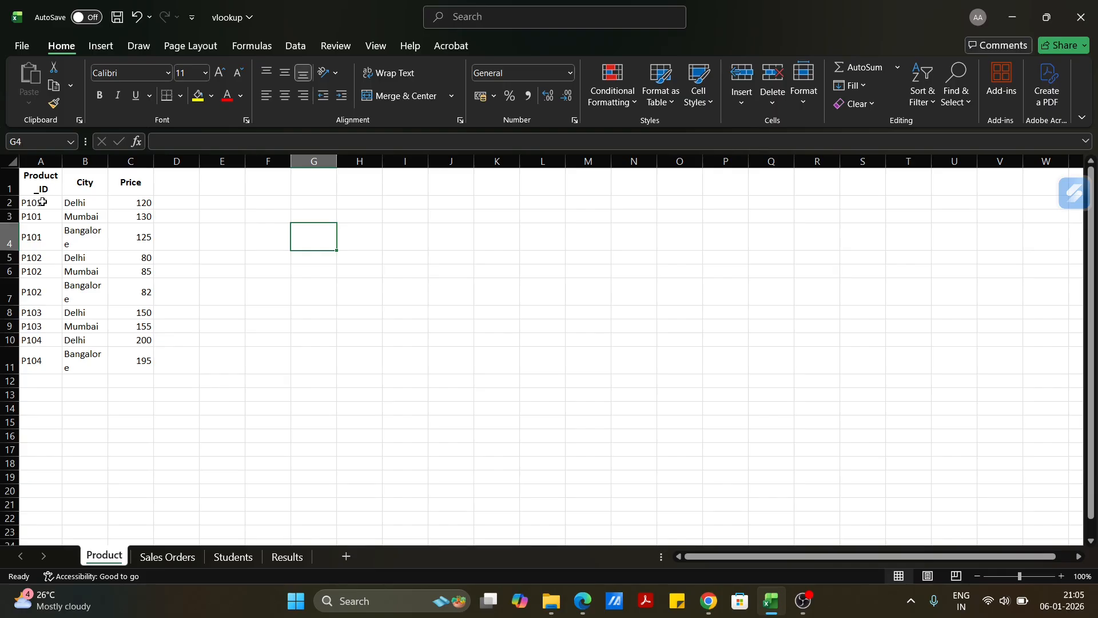
left_click_drag(42, 202, 42, 247)
left_click_drag(140, 203, 139, 241)
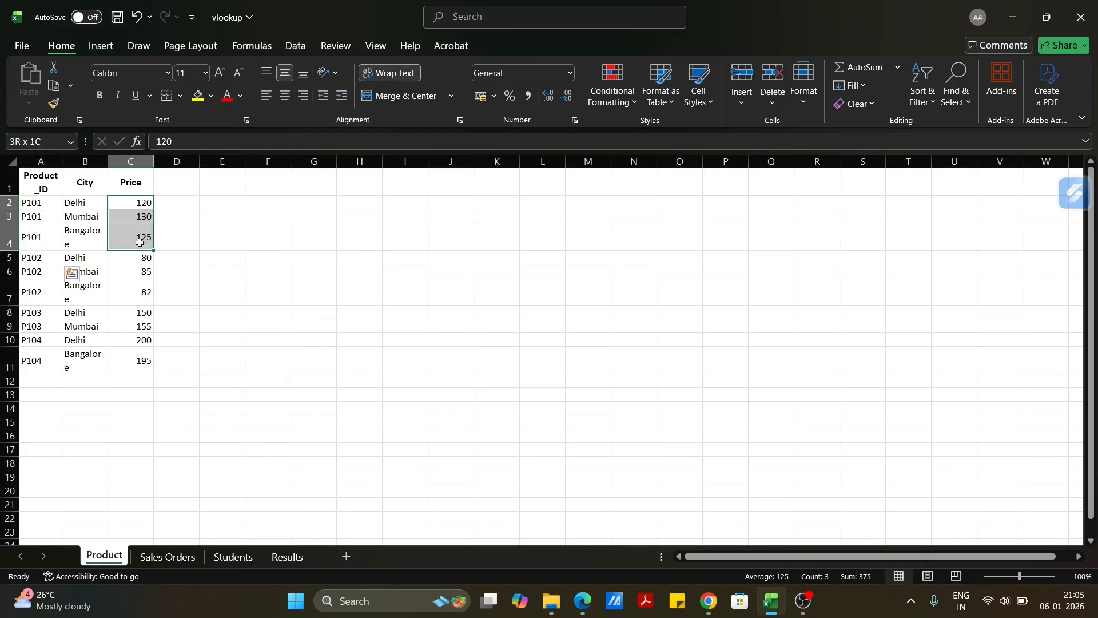
left_click(163, 556)
left_click(236, 204)
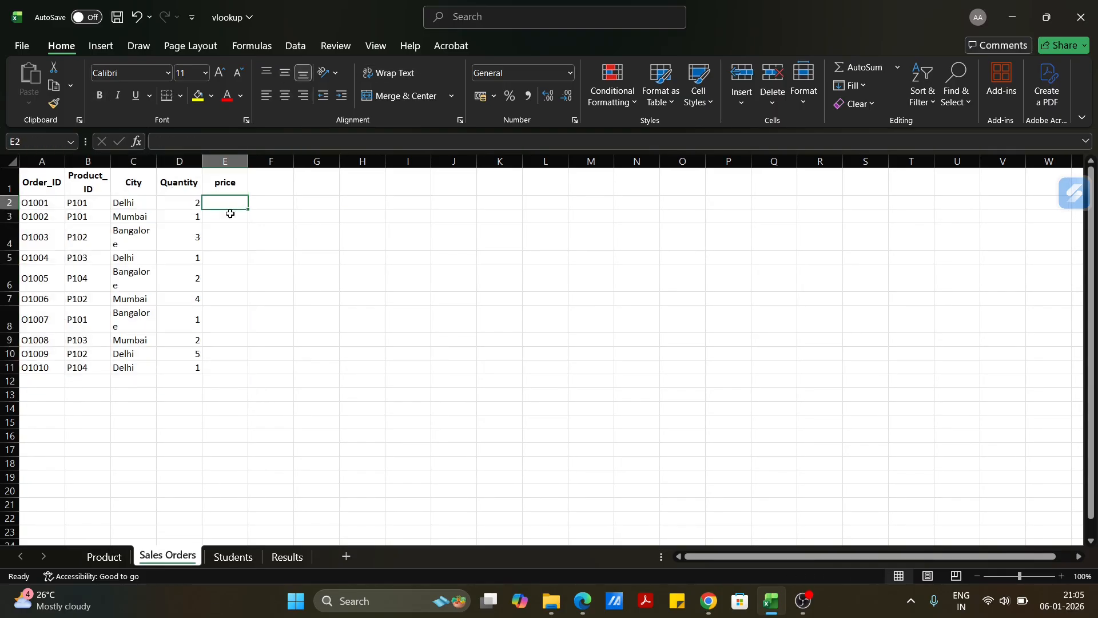
Examine in the Product sheet how the price of P101 depends on the city, for Delhi and Mumbai.
left_click(100, 555)
left_click(75, 203)
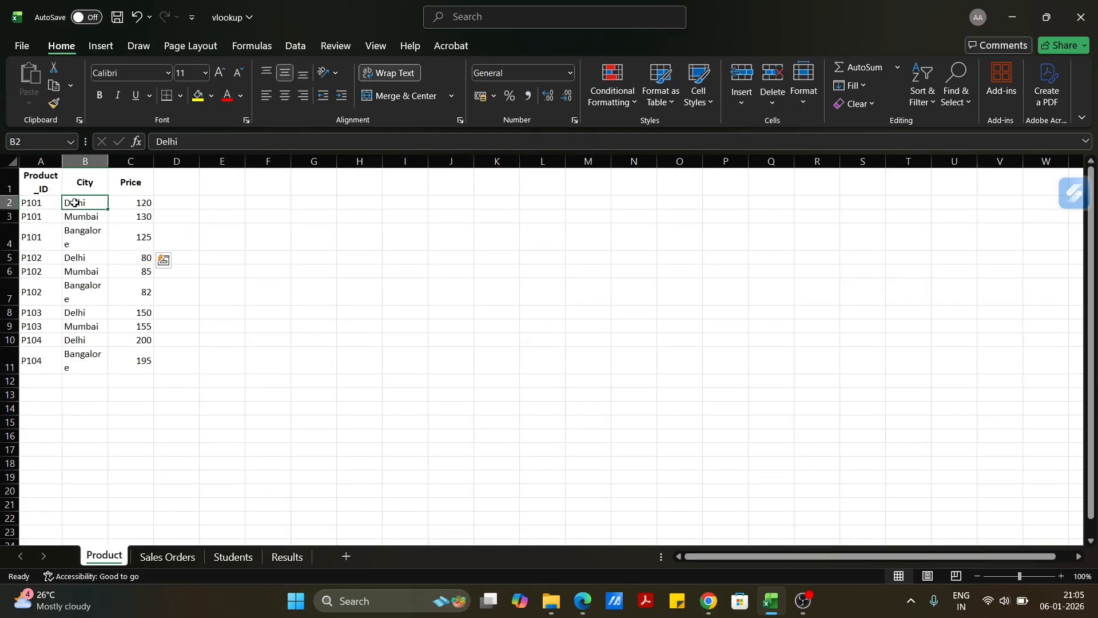
left_click_drag(40, 203, 79, 217)
left_click(51, 205)
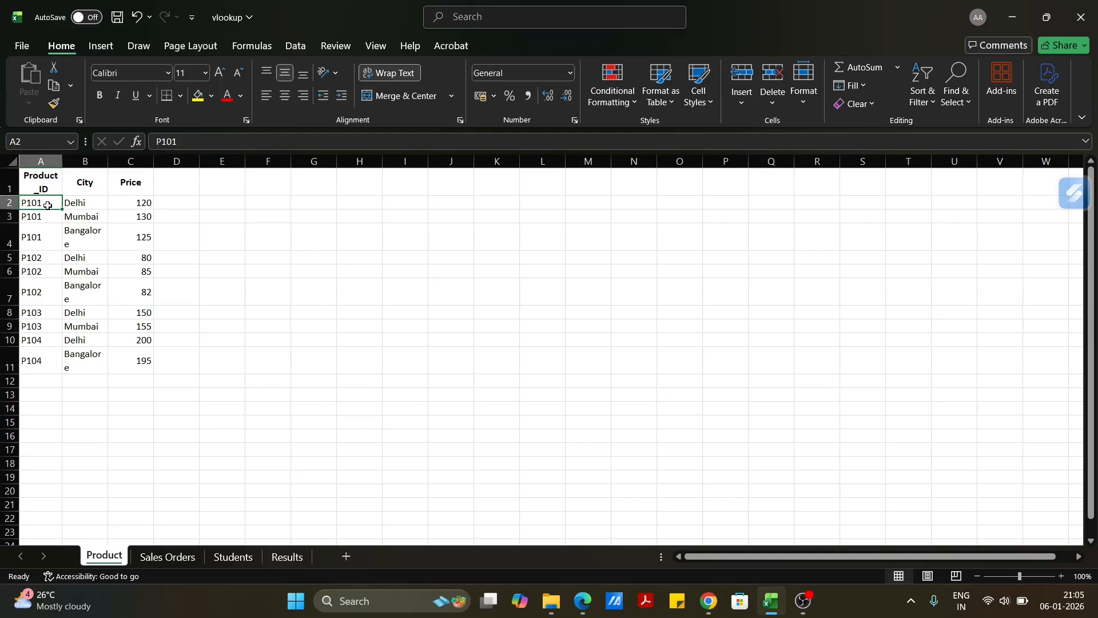
left_click(141, 205)
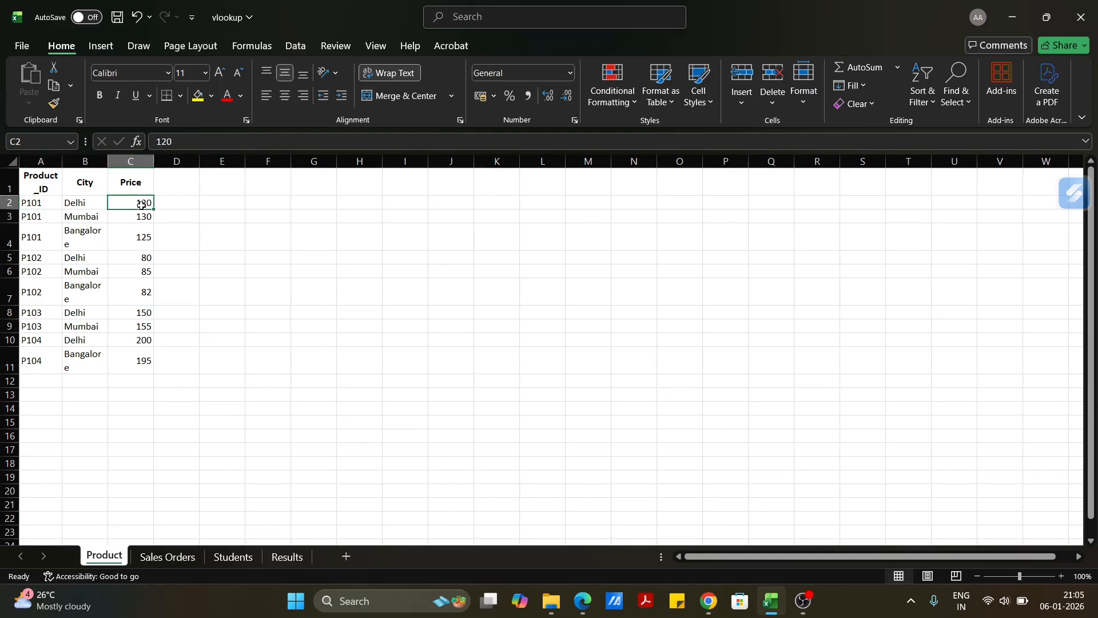
left_click(84, 219)
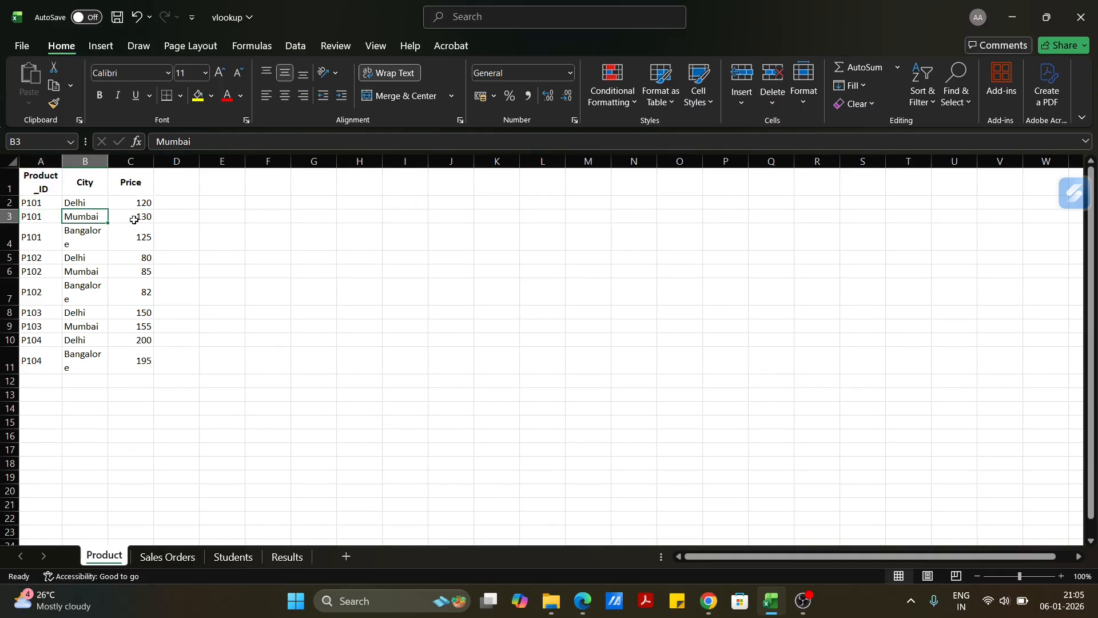
left_click(134, 217)
Compare order O1002 in Sales Orders with the P101 Mumbai row in the Product sheet.
left_click(177, 564)
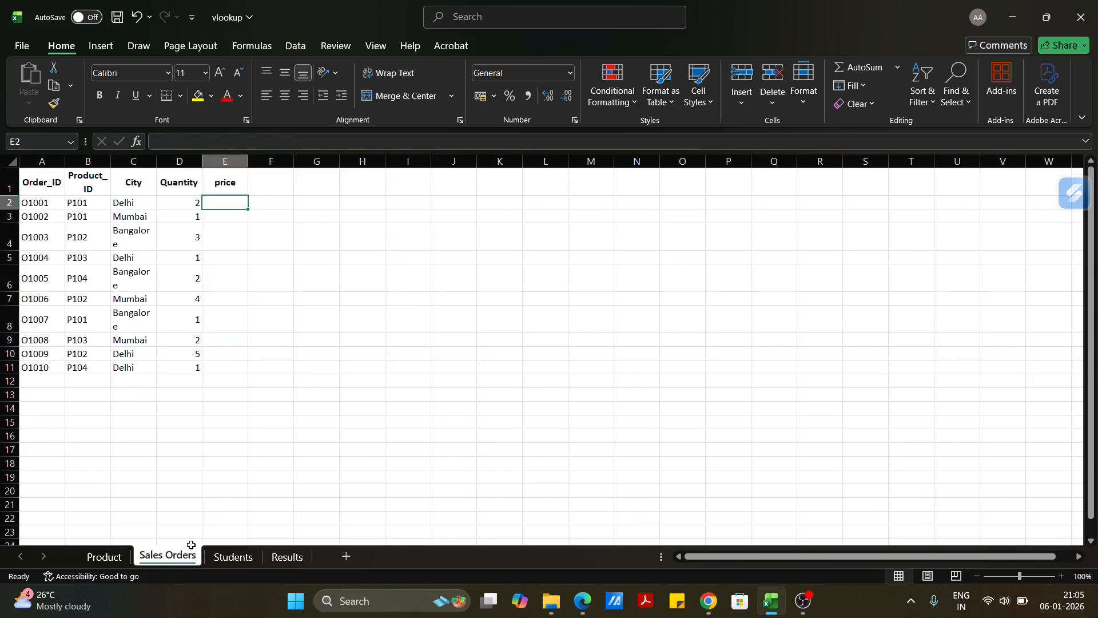
left_click(99, 227)
left_click(43, 215)
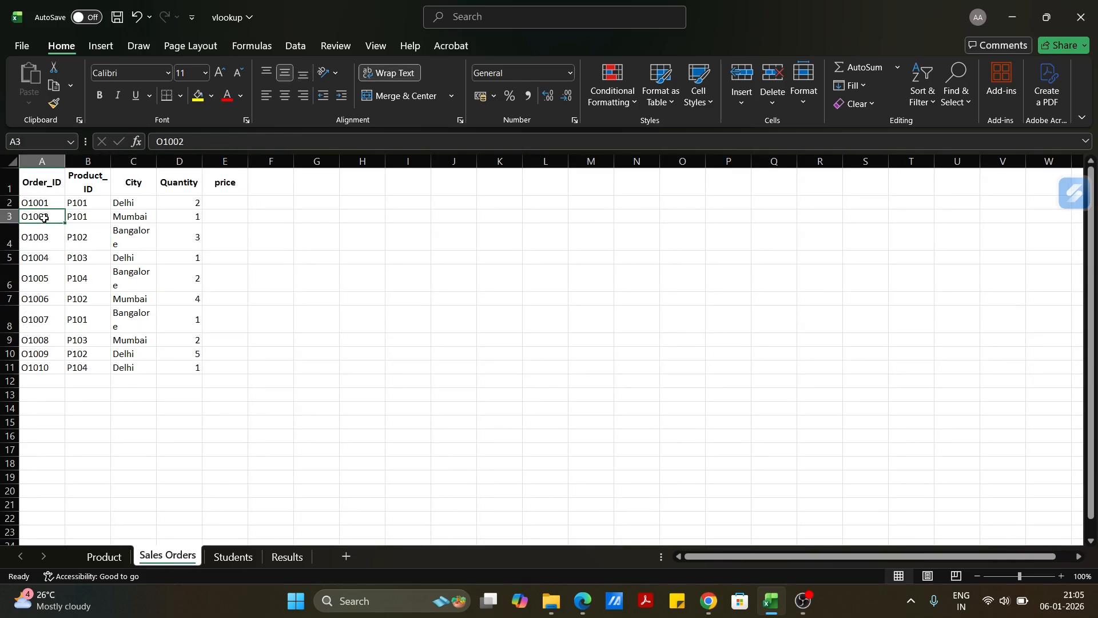
left_click(166, 215)
left_click(208, 216)
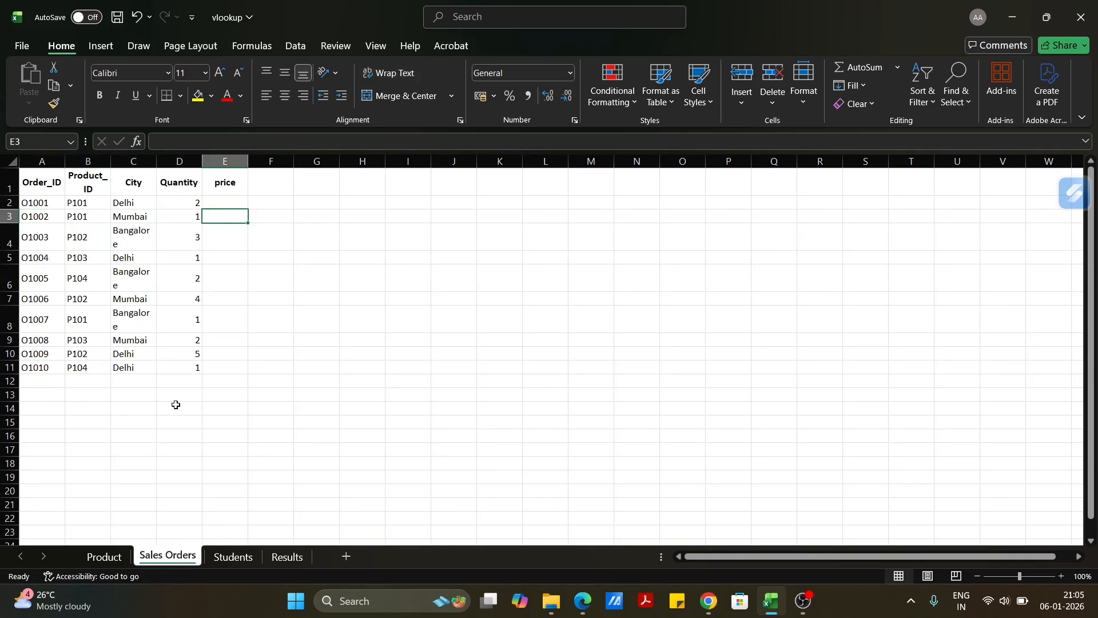
left_click(102, 557)
left_click_drag(40, 216, 134, 217)
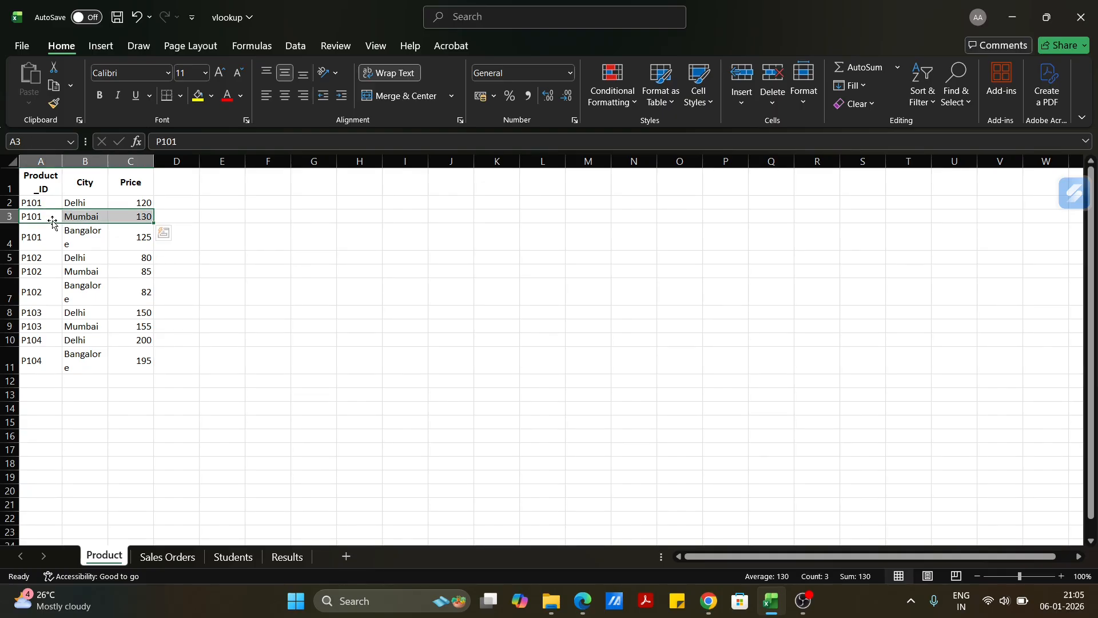
left_click(169, 560)
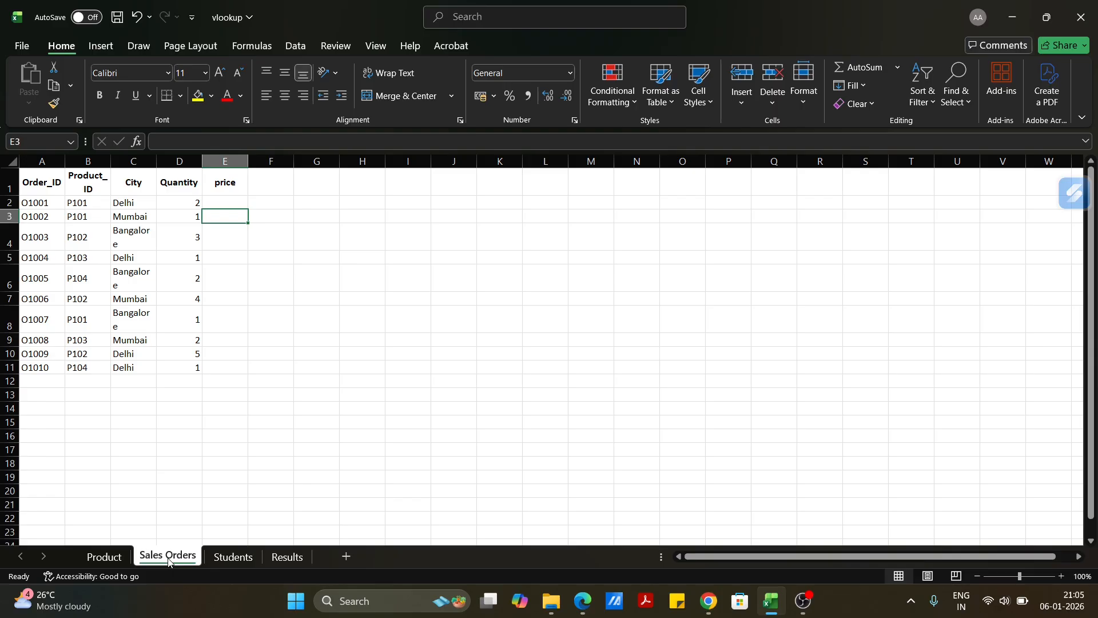
left_click(111, 559)
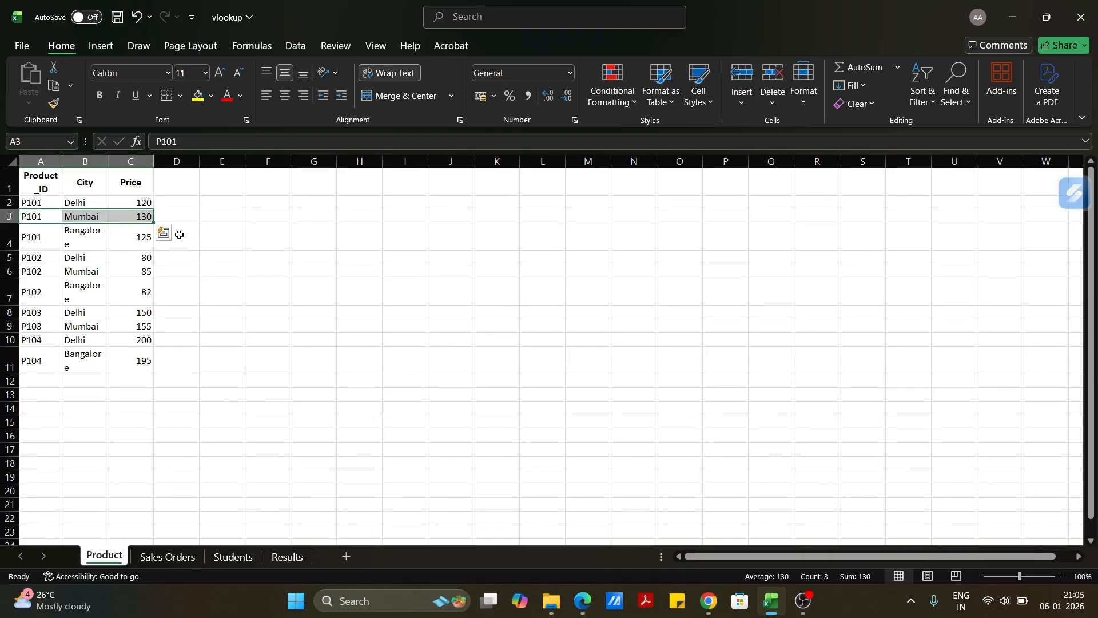
left_click(132, 162)
right_click(133, 165)
key("Escape")
left_click_drag(84, 161, 40, 161)
left_click(156, 233)
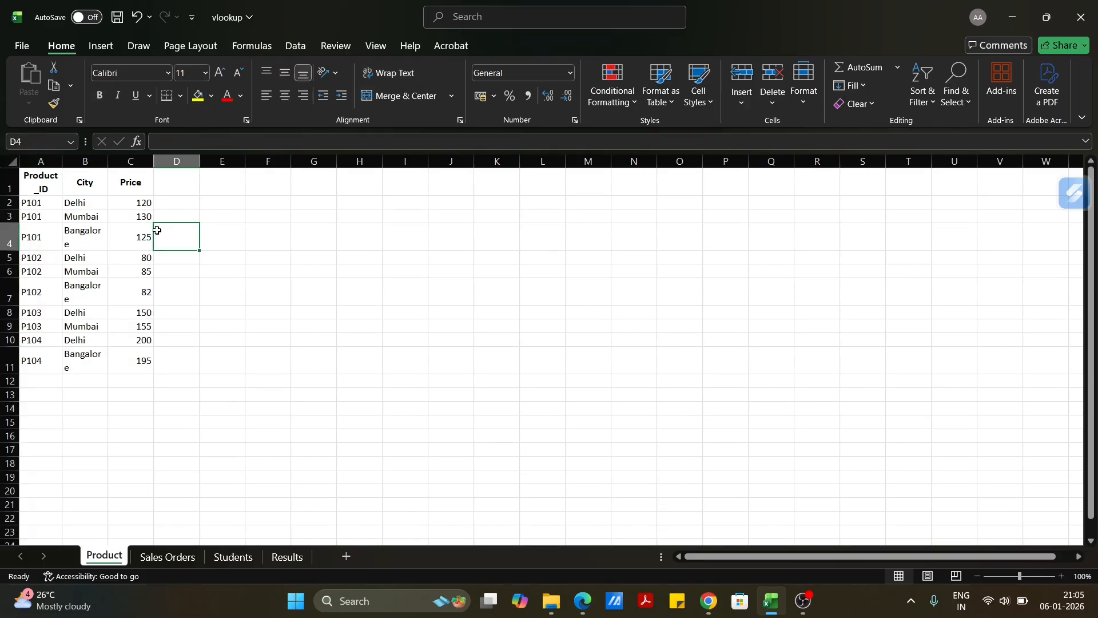
Fill the Product_ID and City columns of the Product sheet with medium grey.
left_click_drag(85, 161, 25, 162)
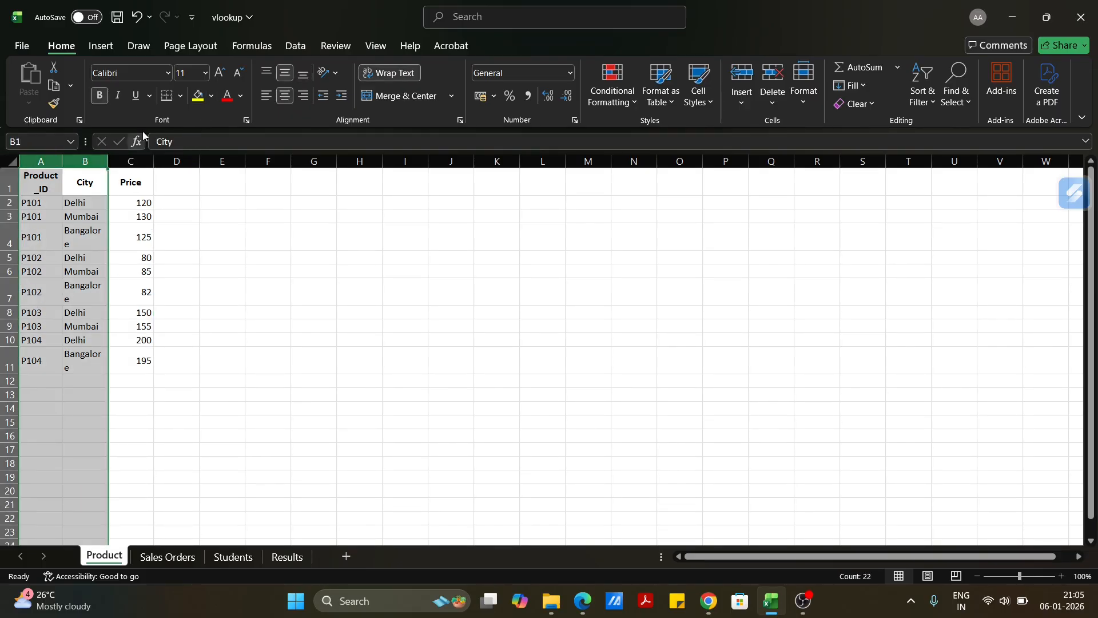
left_click(211, 97)
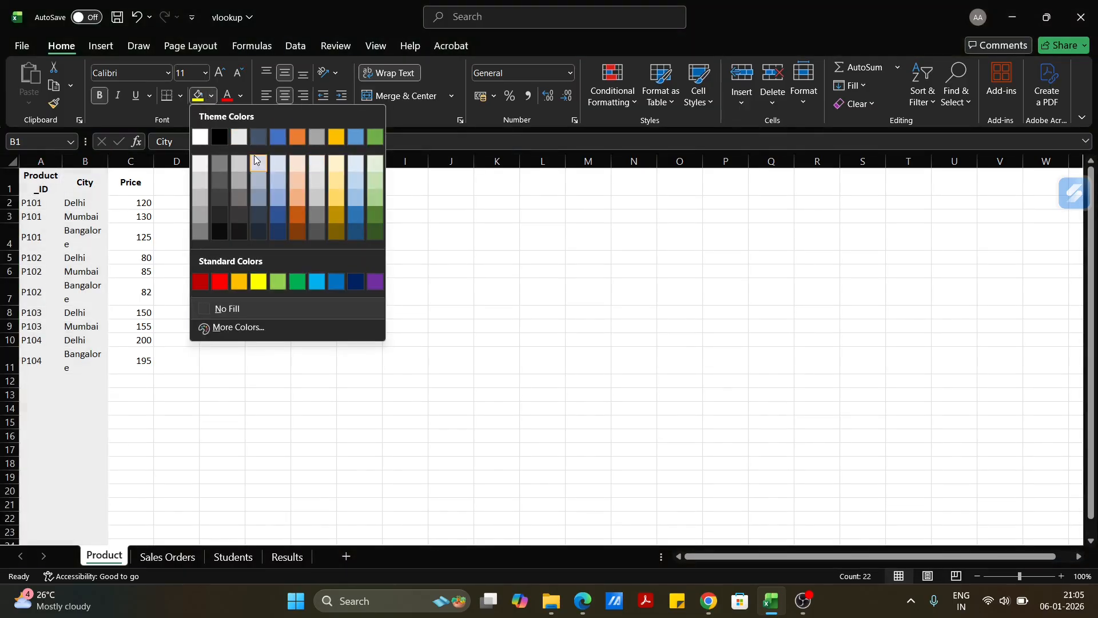
left_click(194, 215)
left_click(142, 258)
Insert a column before Price in the Product sheet and head it ckey.
left_click(130, 161)
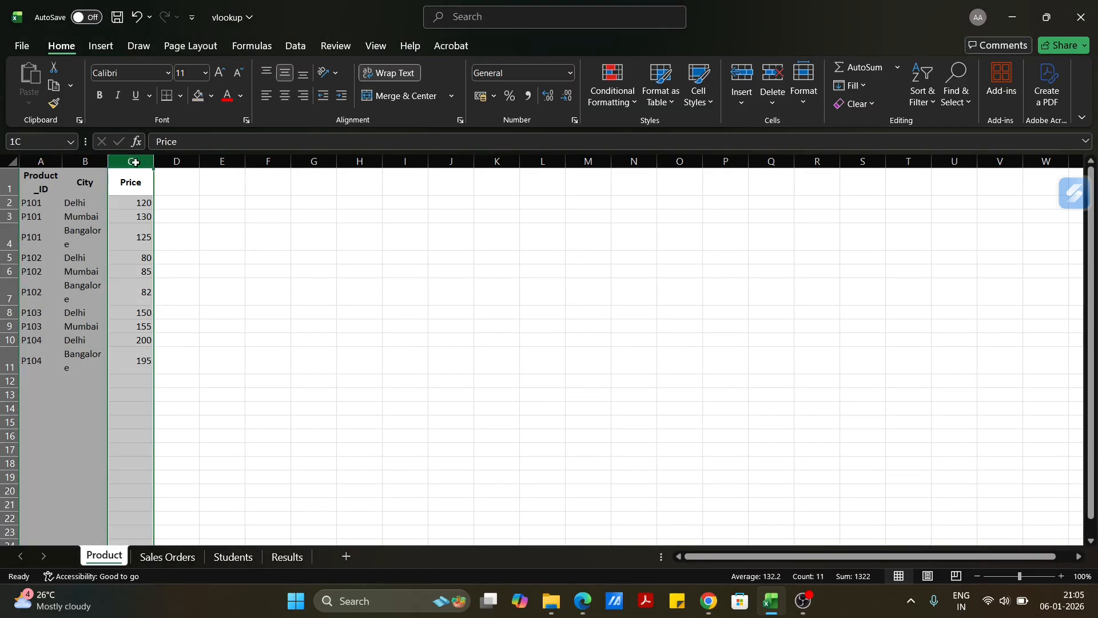
right_click(132, 162)
left_click(214, 307)
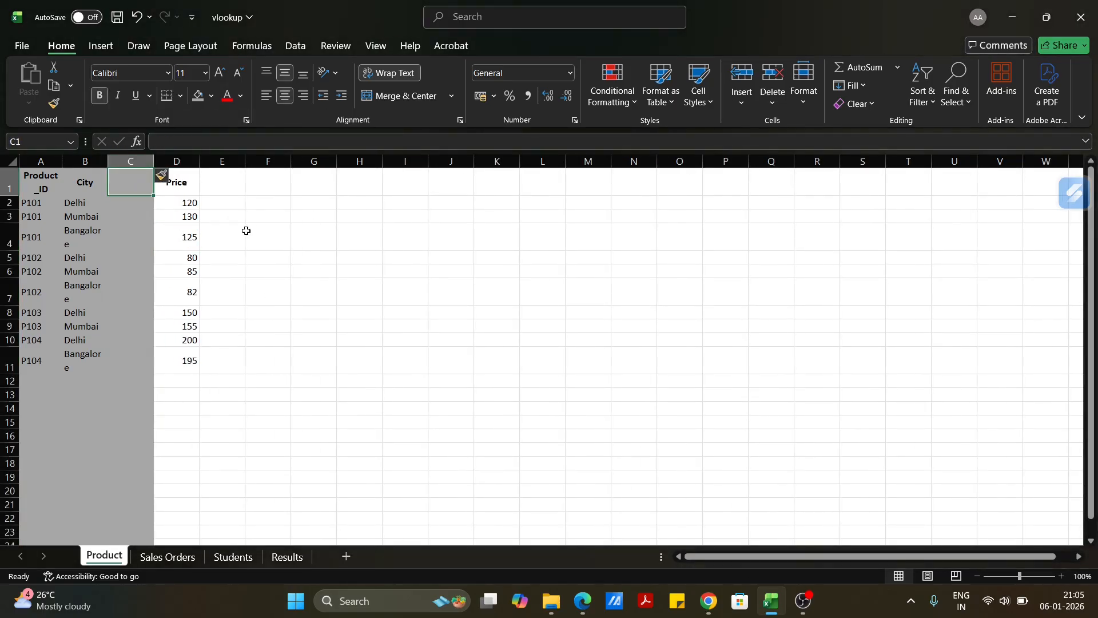
type("ckey")
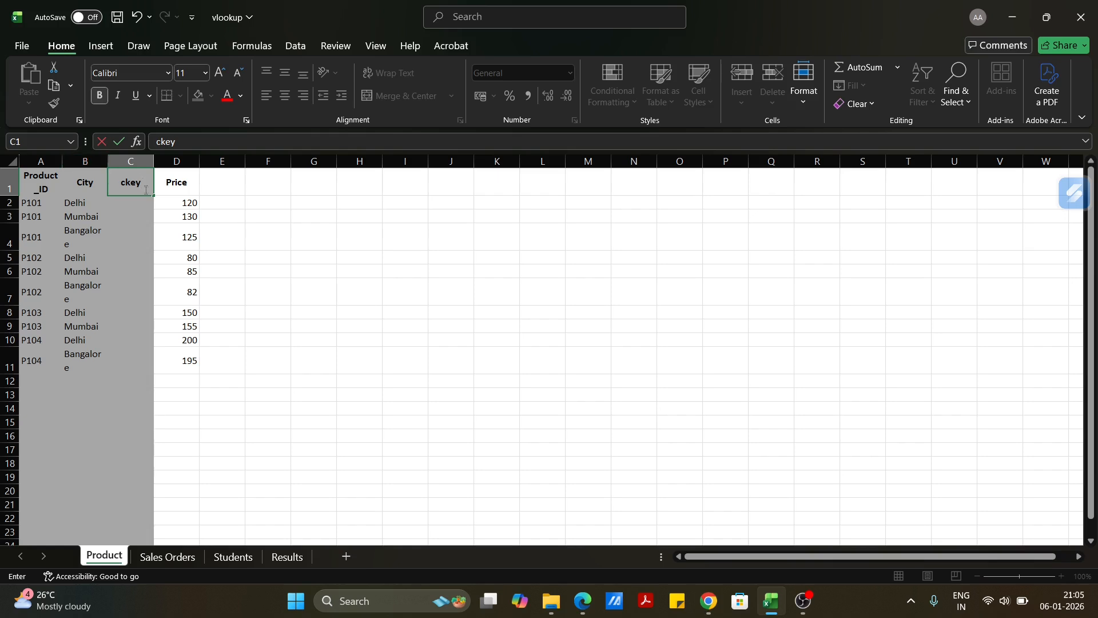
Enter the formula =A2&B2 in C2 to join the product ID and city into one key.
left_click(129, 203)
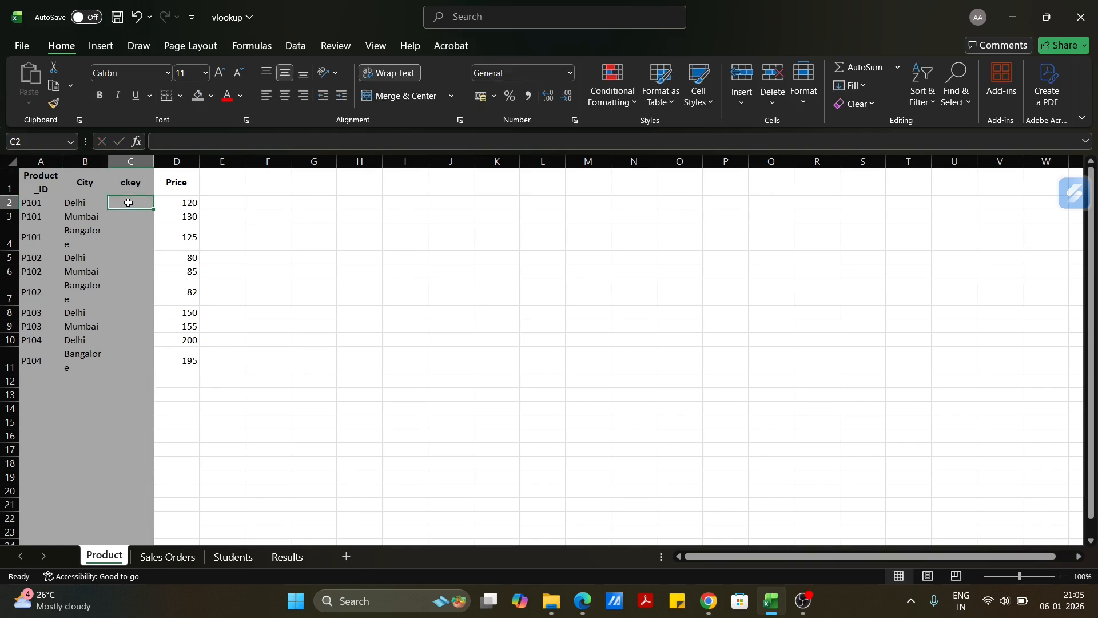
type("=")
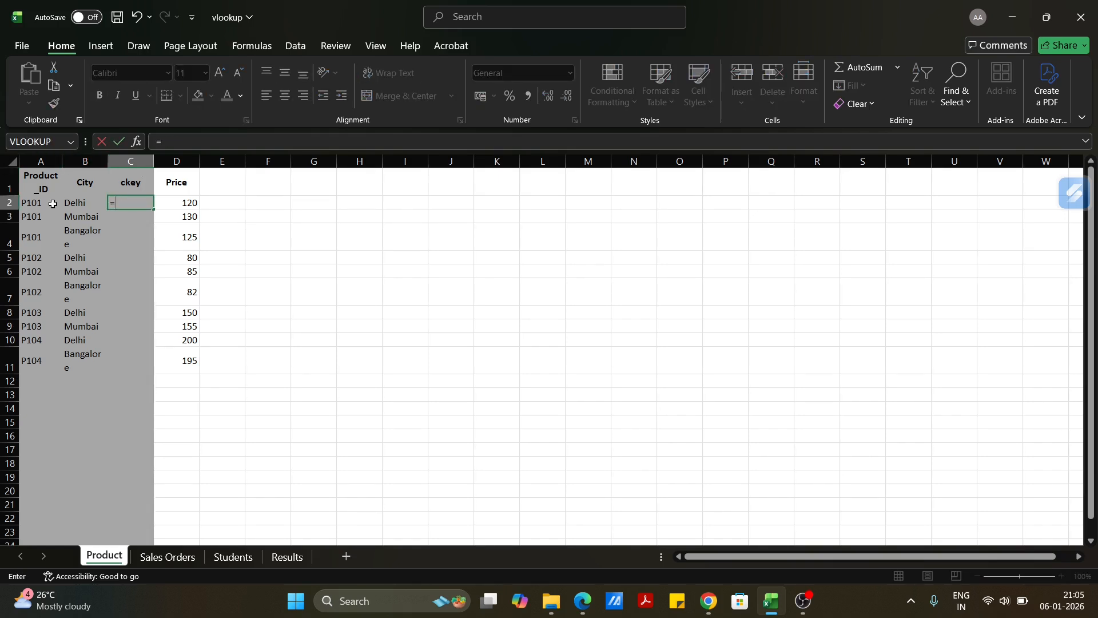
left_click(40, 203)
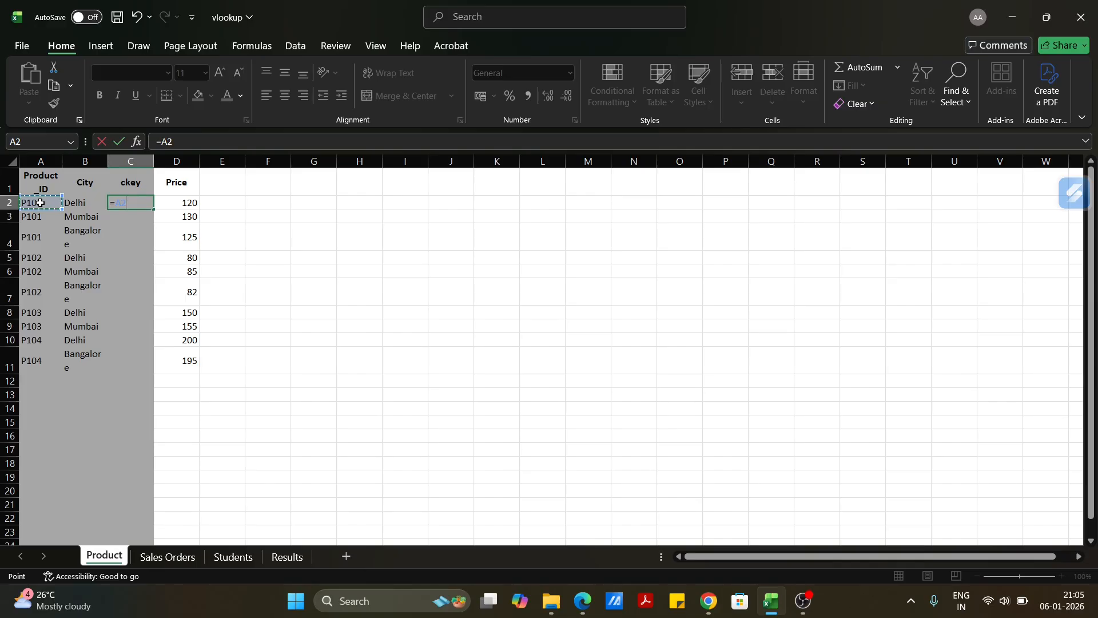
type("&")
left_click(84, 201)
key("Return")
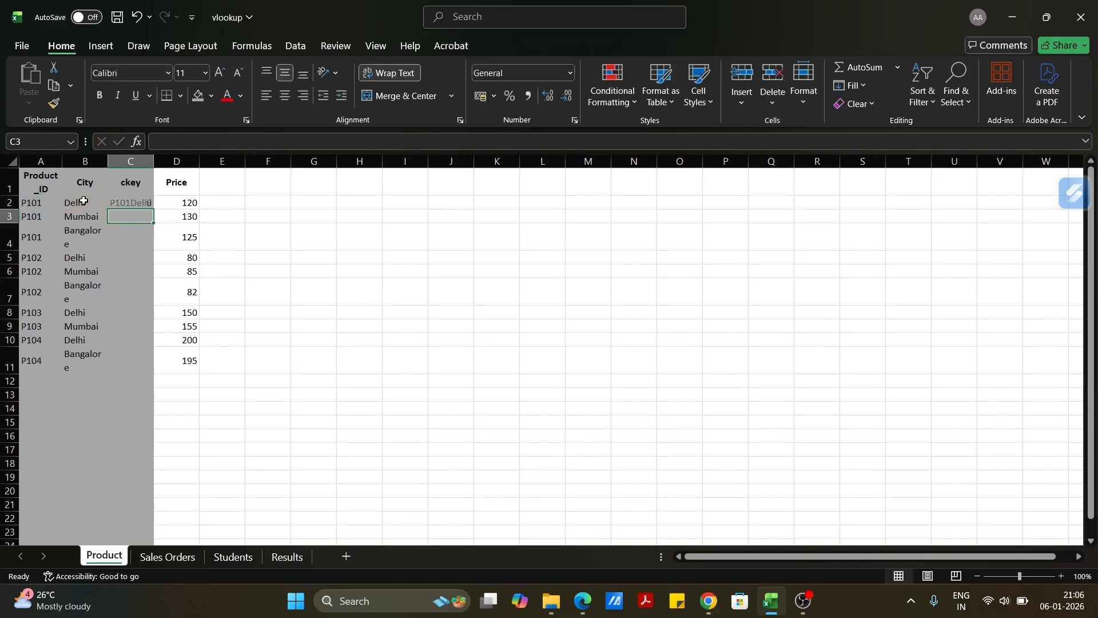
Fill the key formula down to C11 and widen the ckey column so each key fits on one line.
left_click(147, 203)
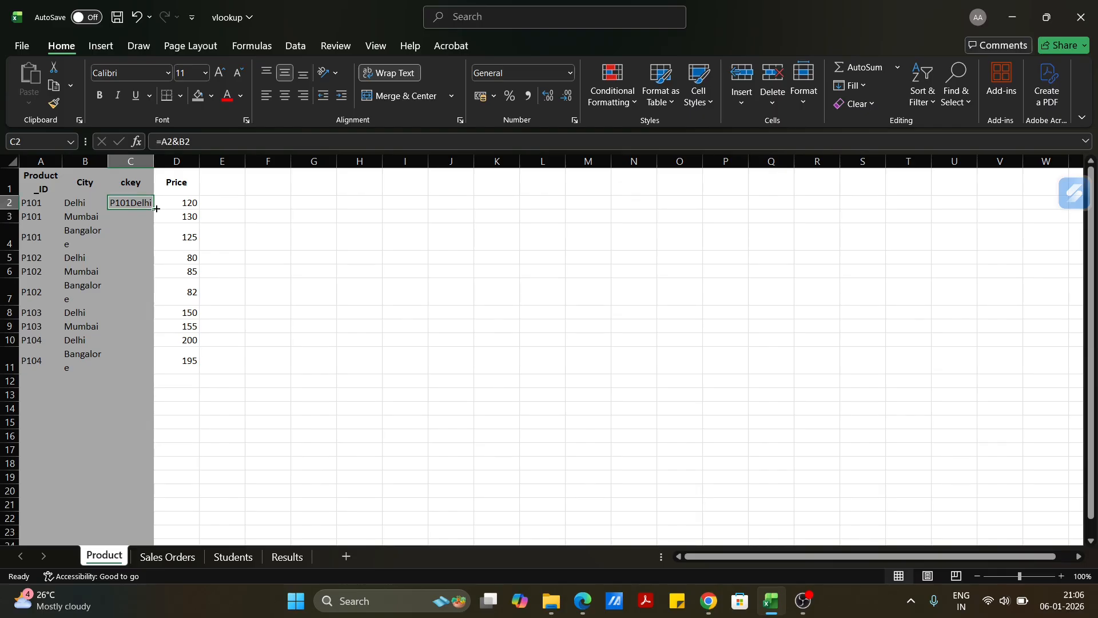
double_click(153, 209)
left_click_drag(153, 158, 251, 159)
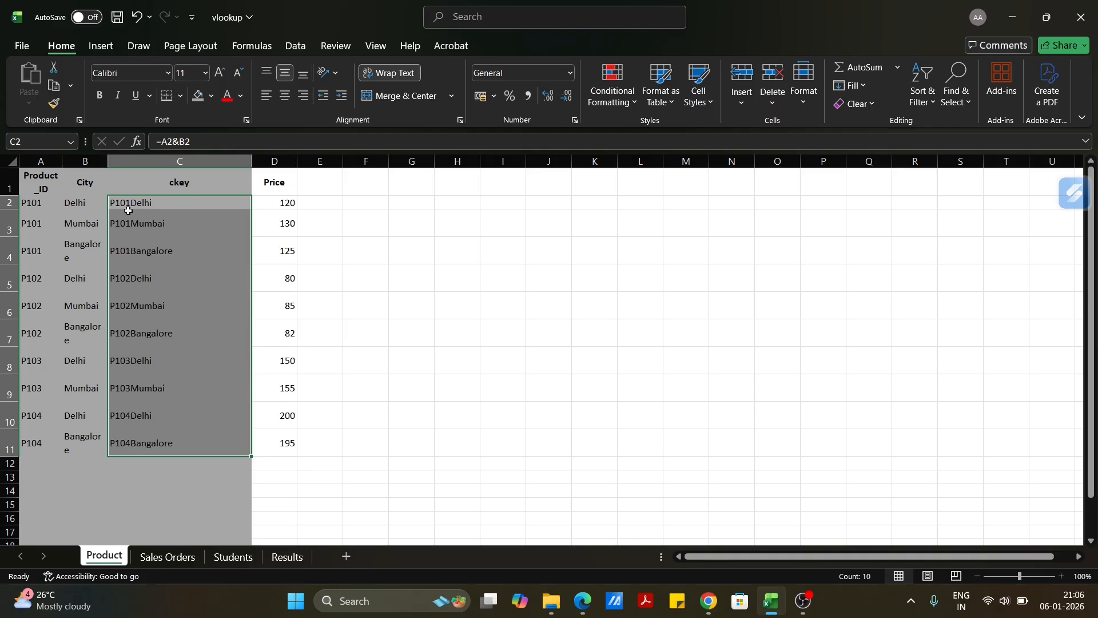
Insert a column before City in the Sales Orders sheet and head it ckey.
left_click(177, 558)
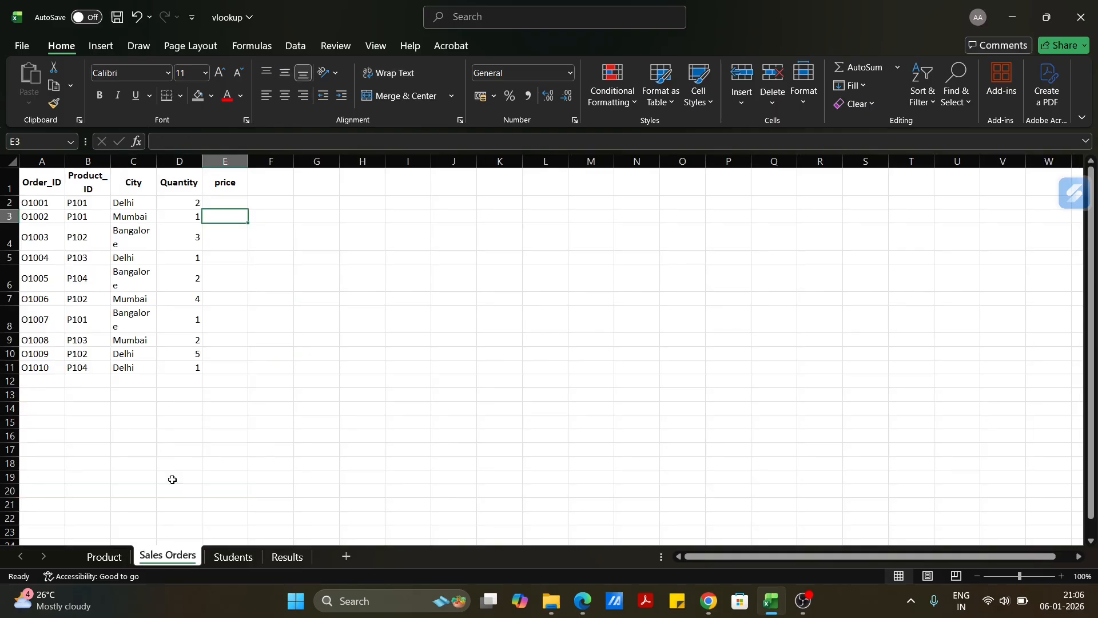
left_click(132, 156)
right_click(133, 157)
left_click(204, 301)
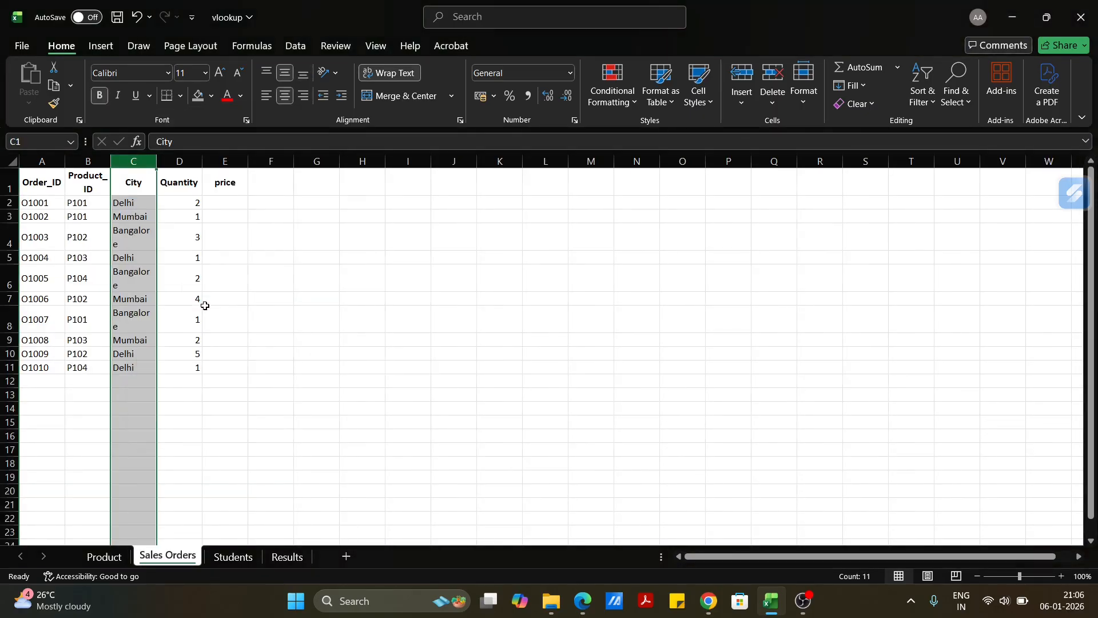
left_click(138, 206)
left_click(127, 189)
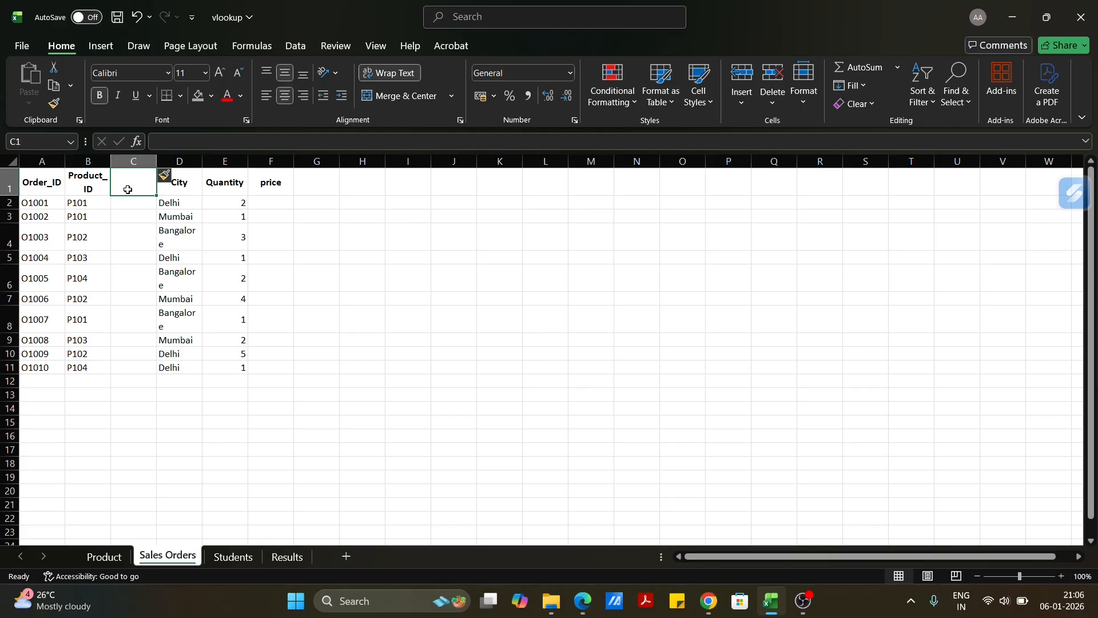
type("ckey")
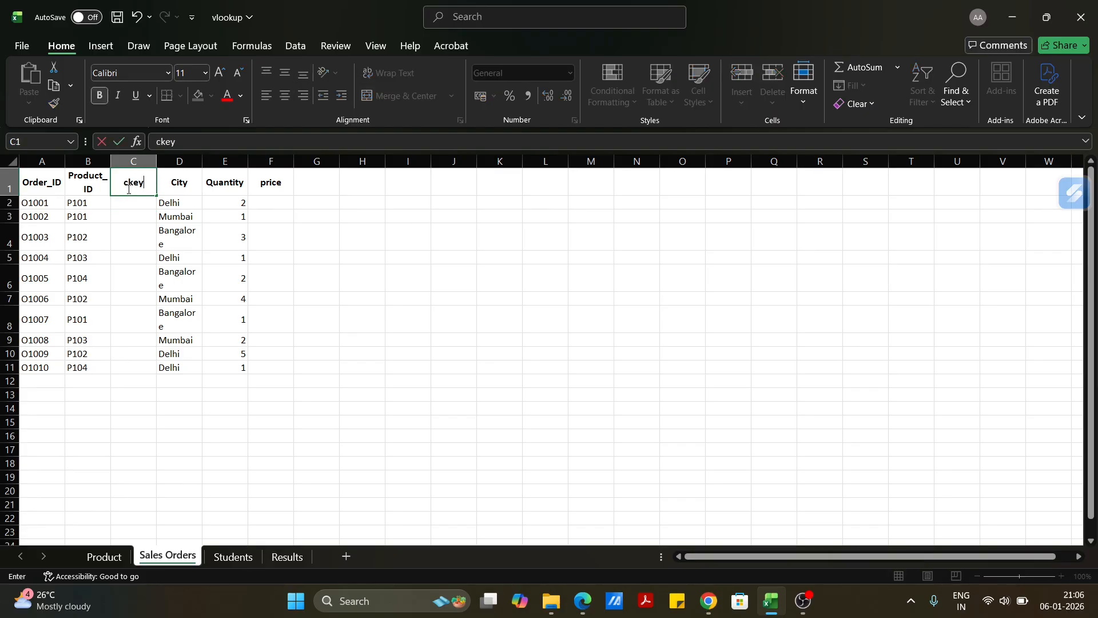
left_click(142, 203)
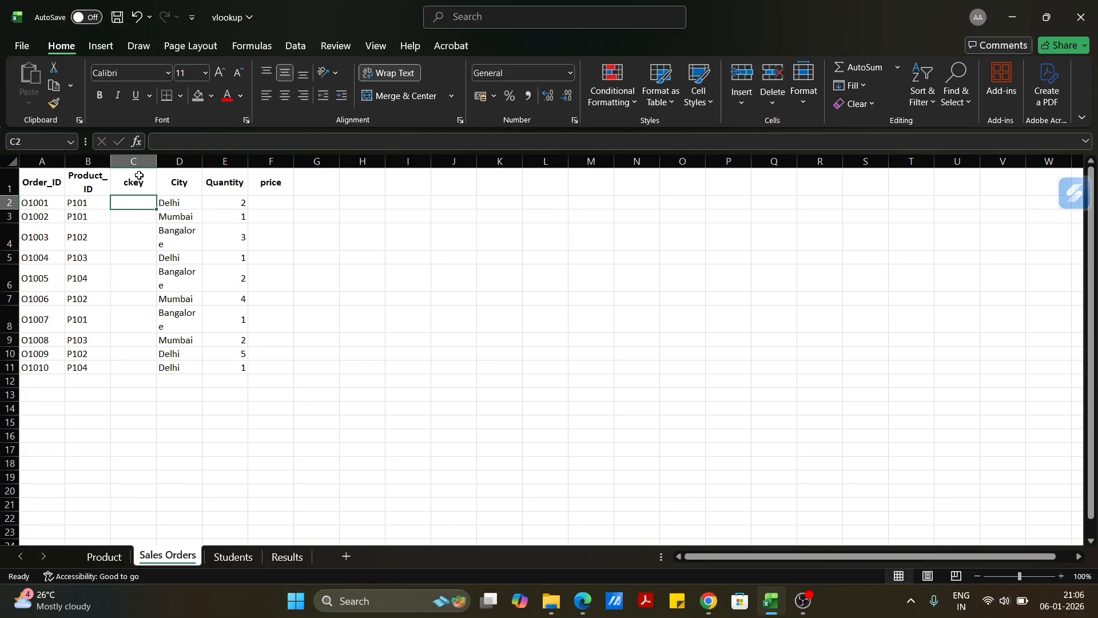
Clear the ckey header in Sales Orders and delete the blank columns C and D before City.
left_click(142, 180)
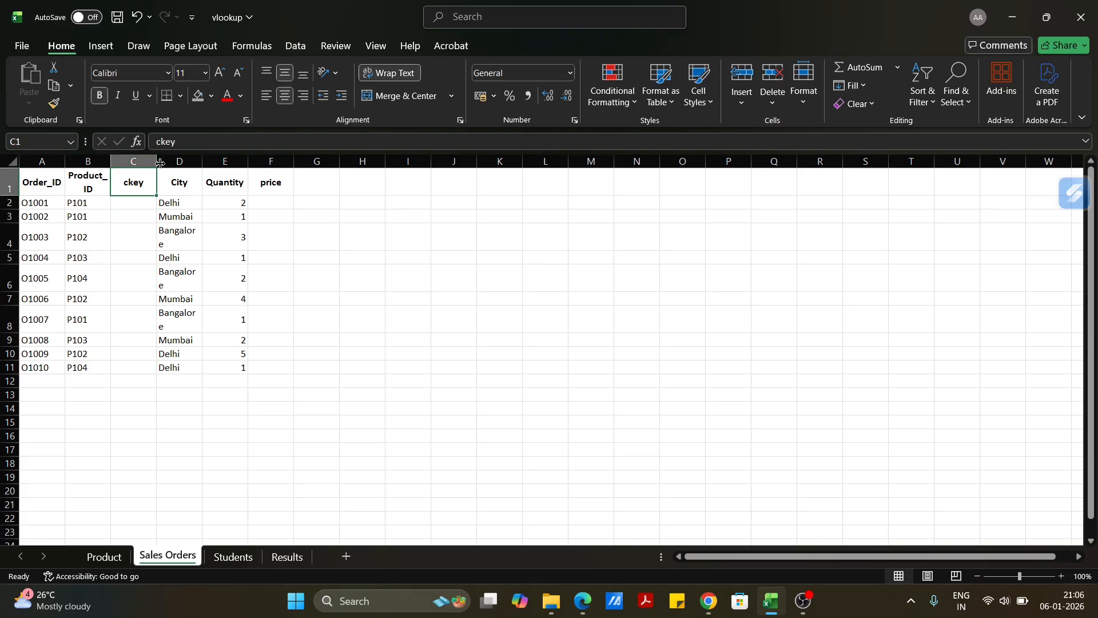
key("BackSpace")
left_click(133, 162)
right_click(140, 162)
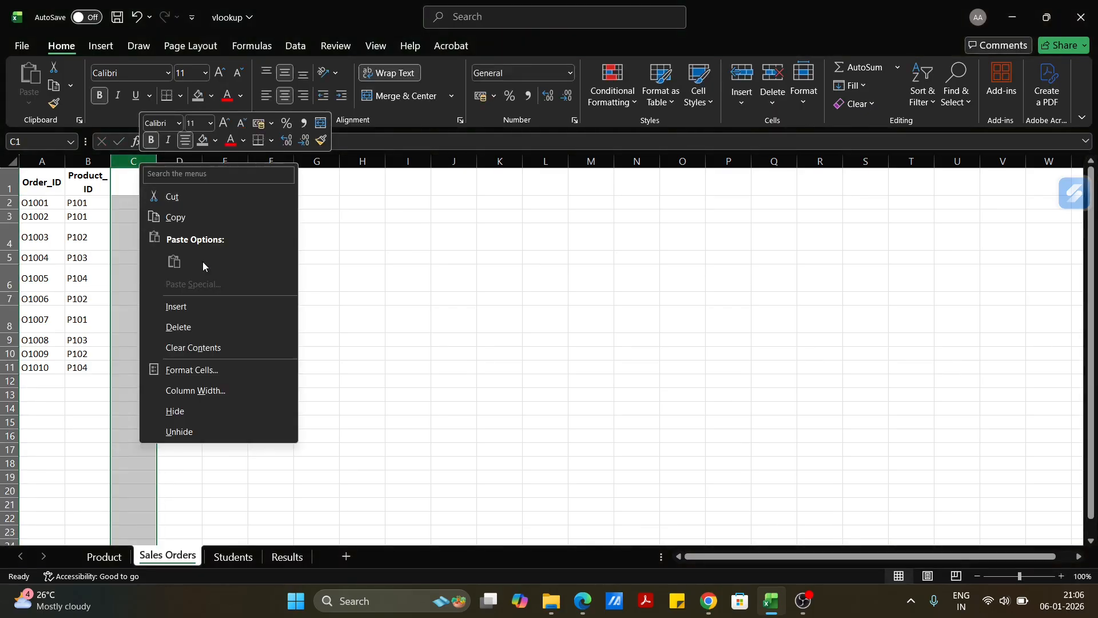
left_click(201, 307)
left_click_drag(142, 160, 195, 163)
right_click(192, 164)
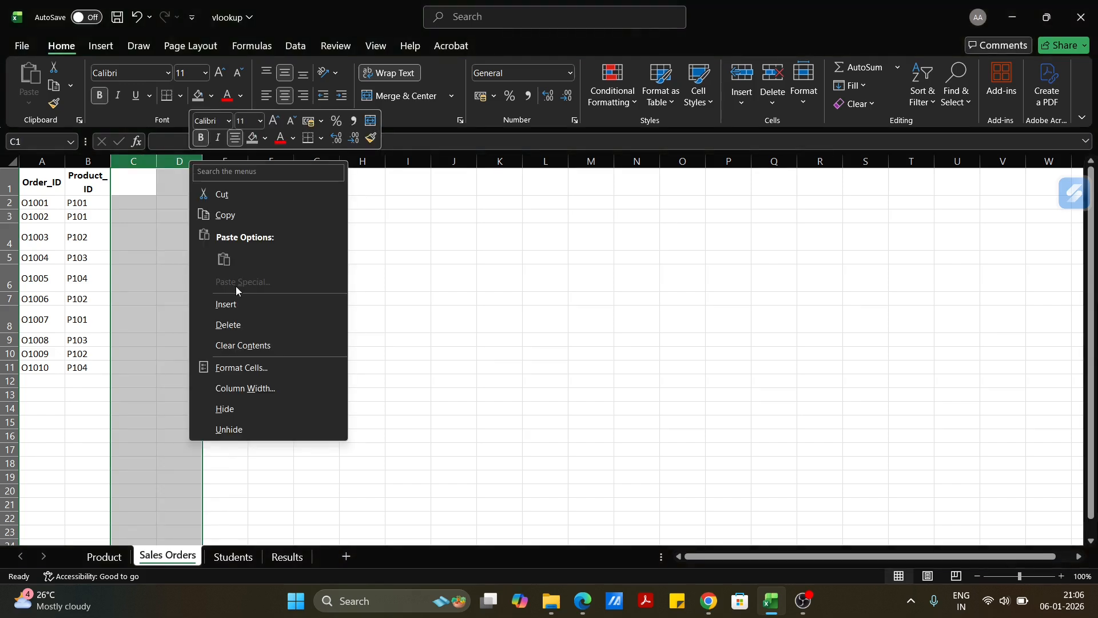
left_click(236, 324)
Insert a column before Quantity in the Sales Orders sheet and head it ckey.
left_click(178, 163)
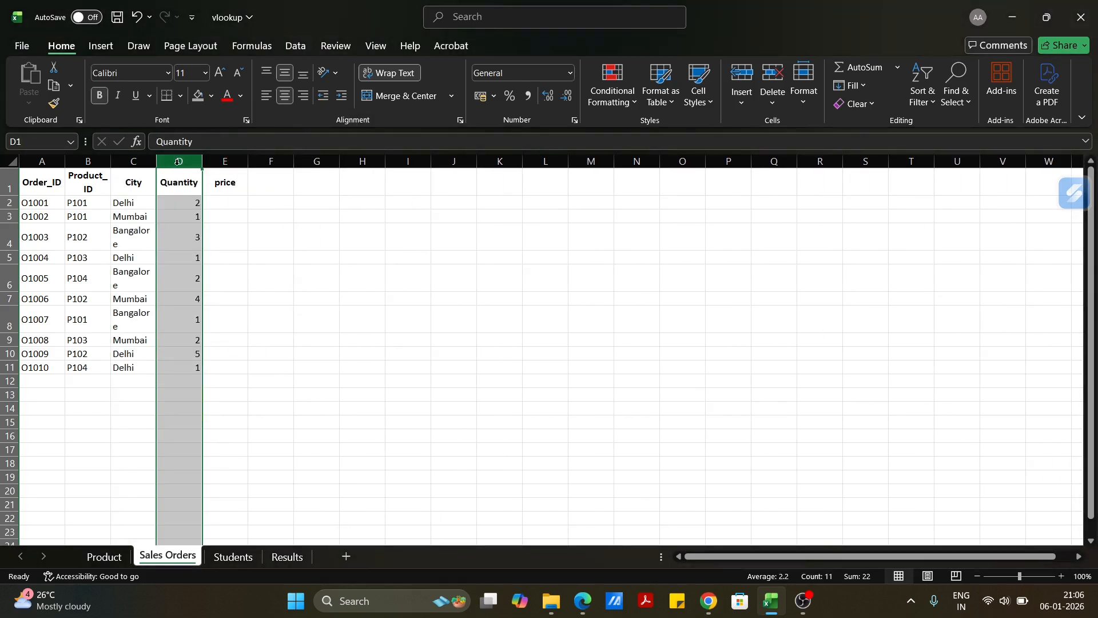
right_click(178, 165)
left_click(228, 309)
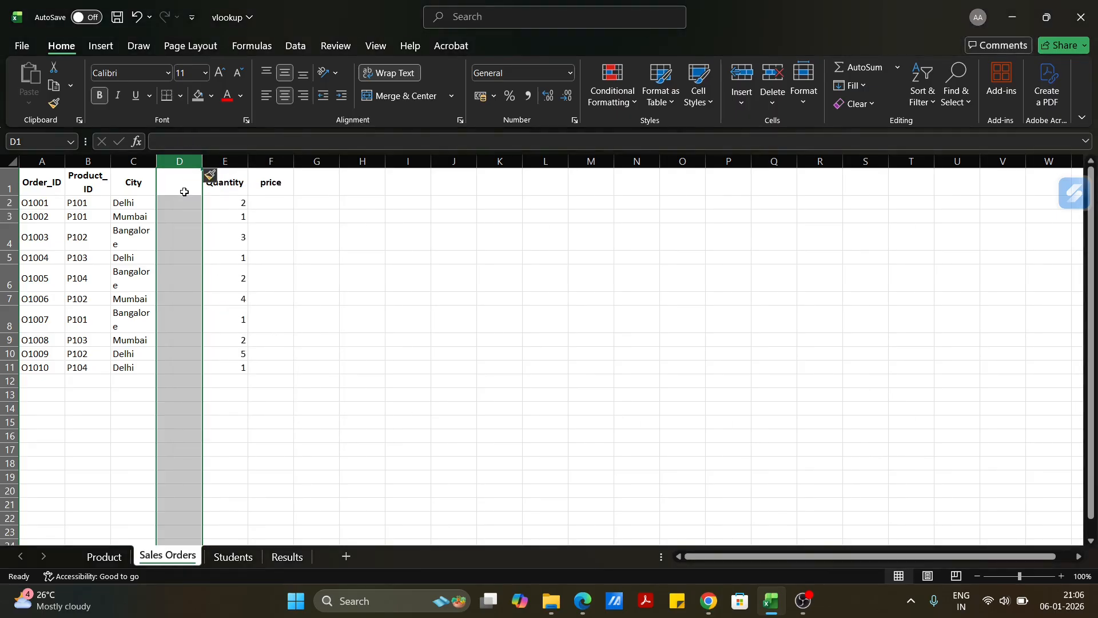
left_click(181, 186)
type("ckey")
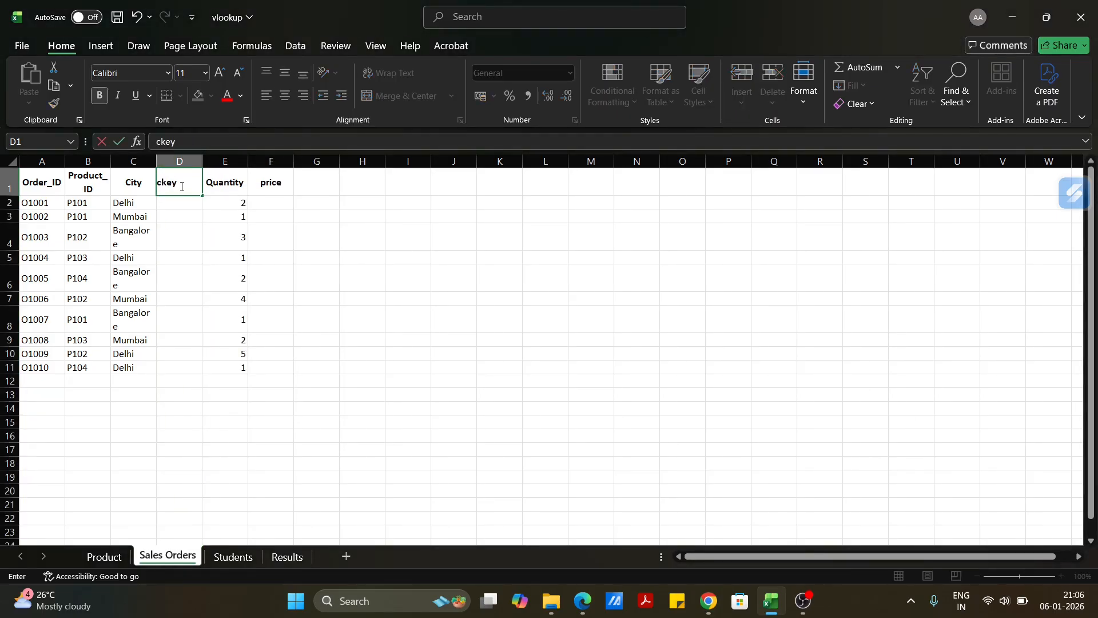
Enter the formula =B2&C2 in D2 to join the order's product ID and city into one key.
left_click(189, 206)
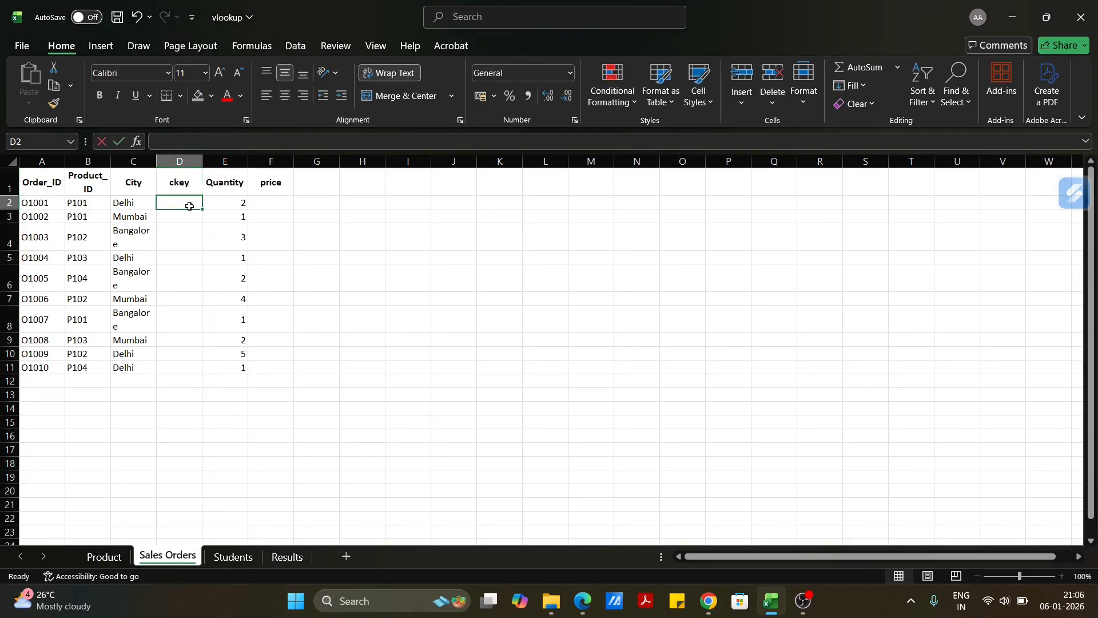
type("=")
left_click(91, 204)
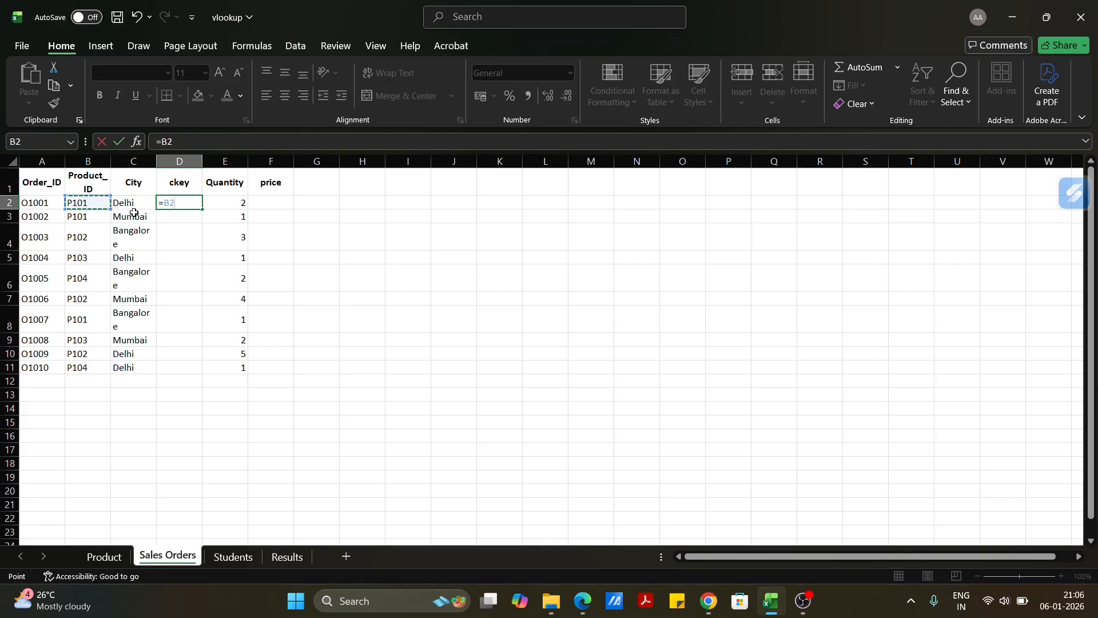
type("&")
left_click(139, 205)
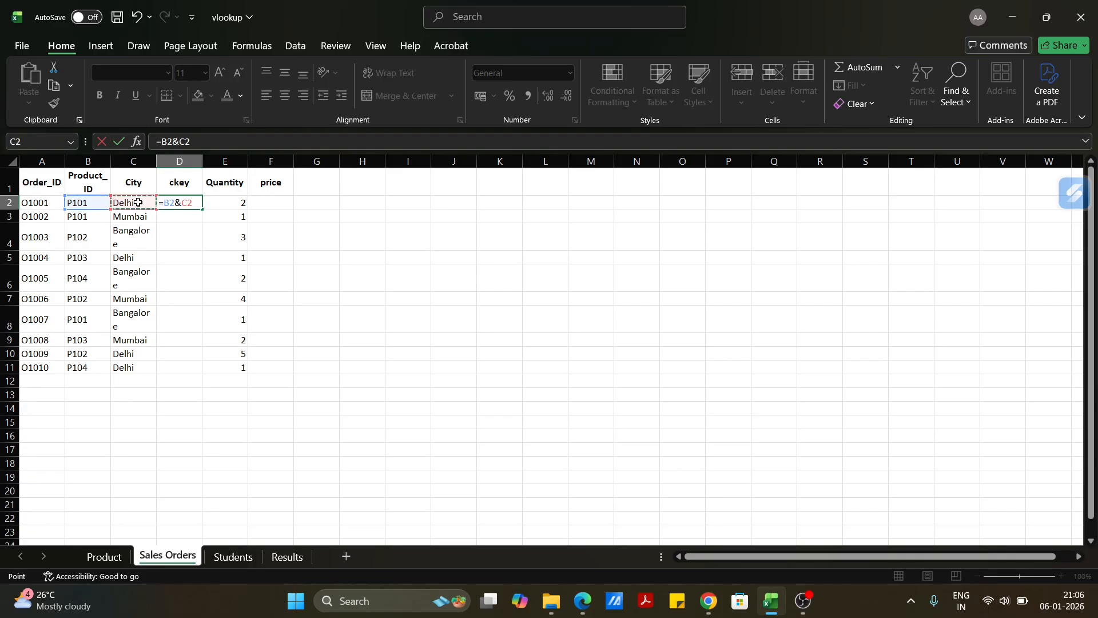
key("Return")
Fill the key formula down to D11 and widen the ckey column so each key fits on one line.
left_click(161, 204)
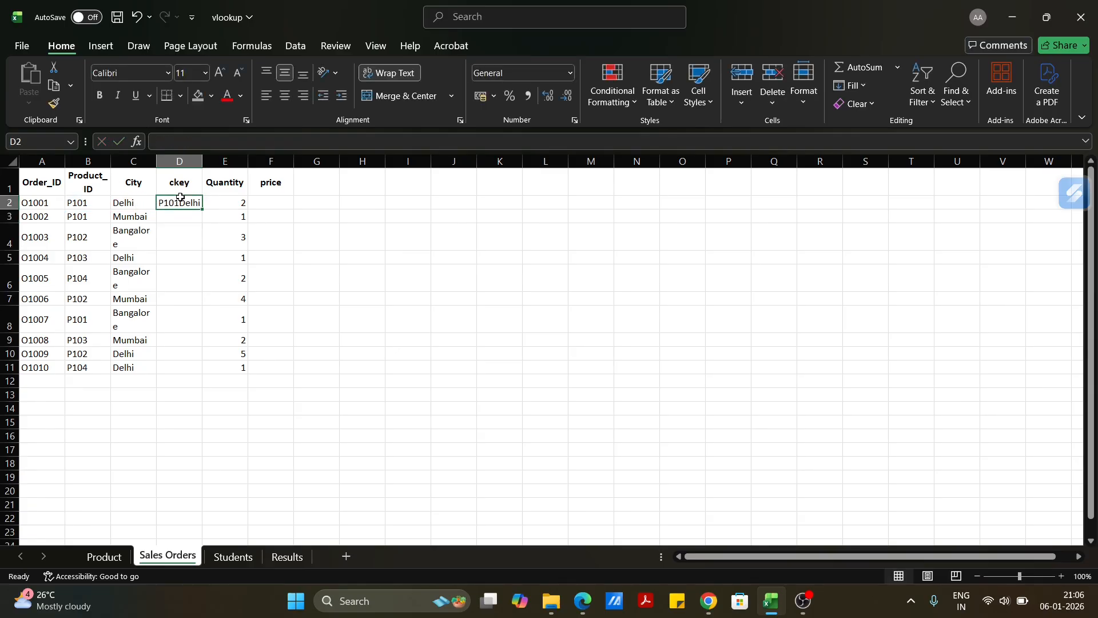
double_click(200, 208)
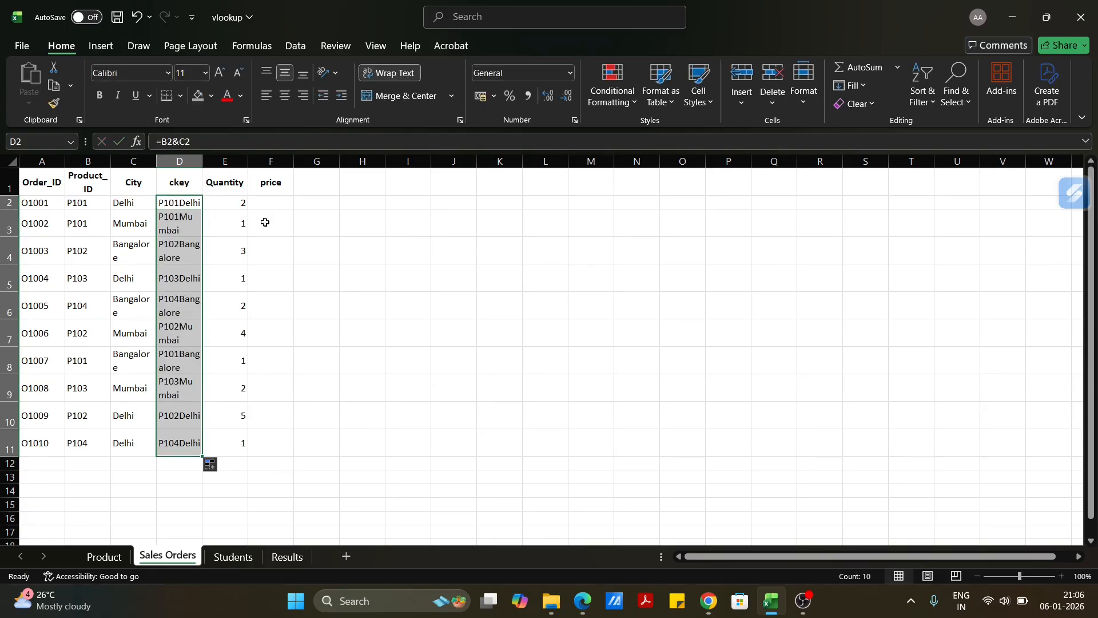
left_click_drag(200, 157, 235, 161)
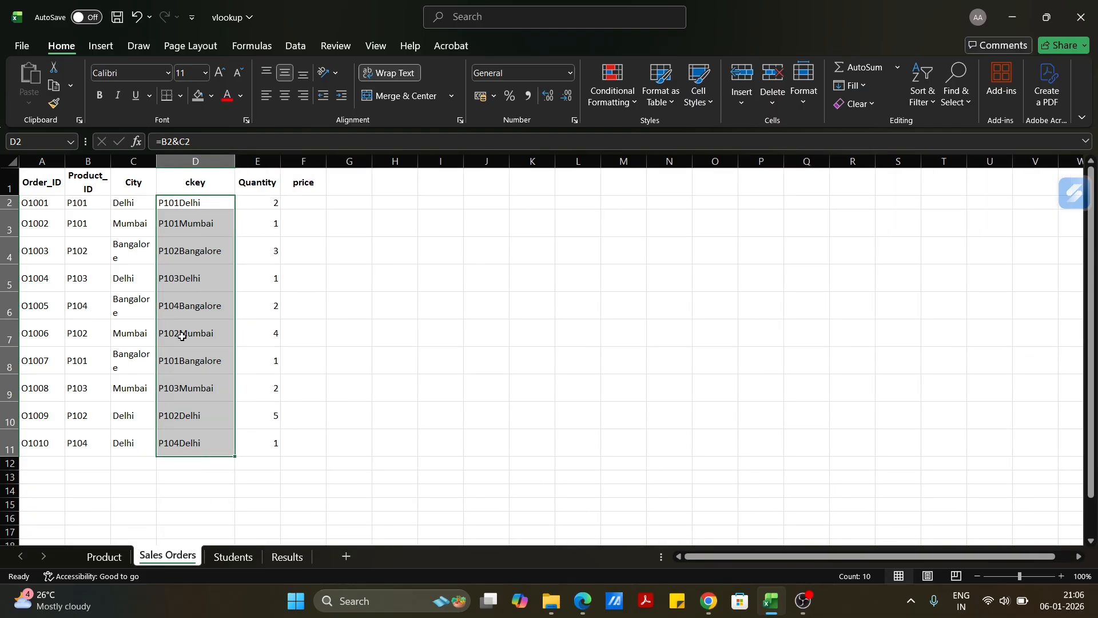
Start a VLOOKUP function in price cell F2 of Sales Orders with D2 as the lookup value.
left_click(108, 559)
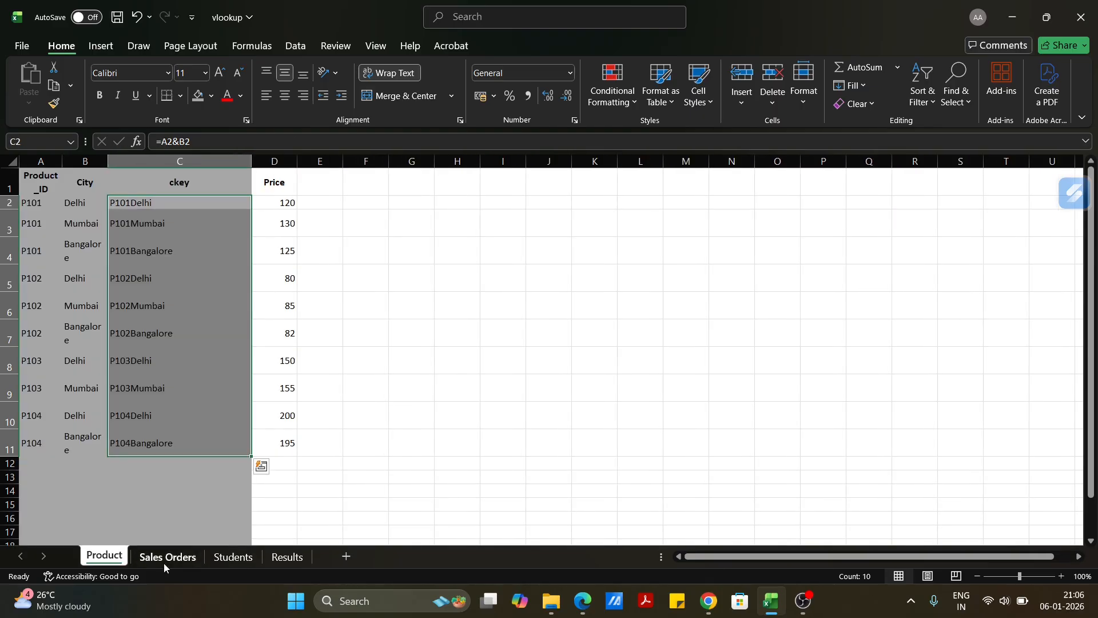
left_click(164, 560)
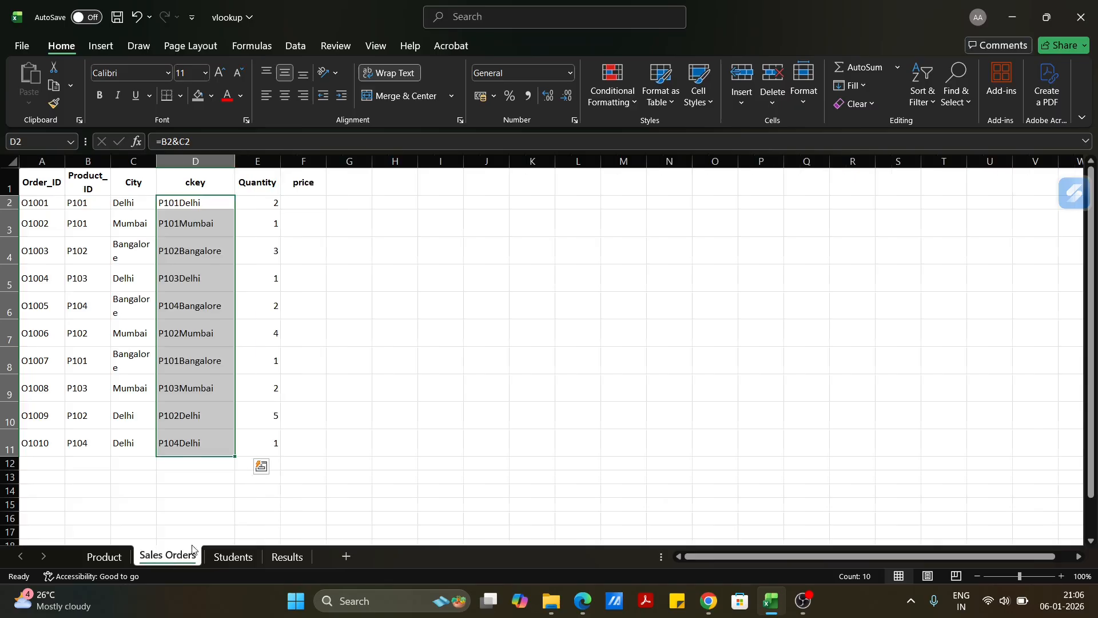
left_click(304, 201)
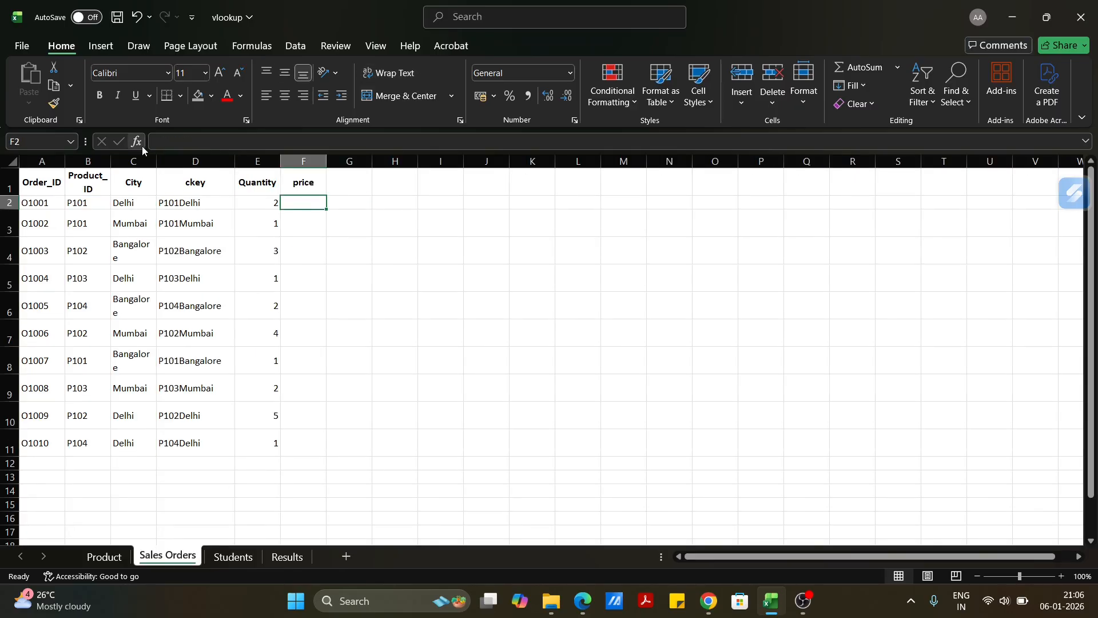
left_click(315, 228)
left_click(310, 206)
left_click(137, 142)
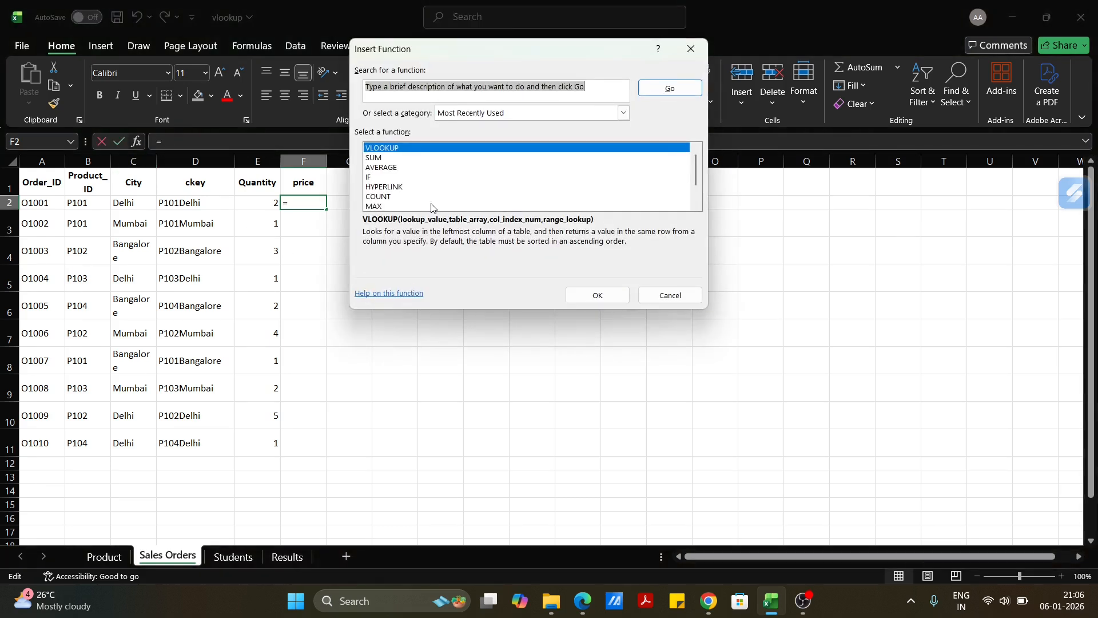
left_click(595, 295)
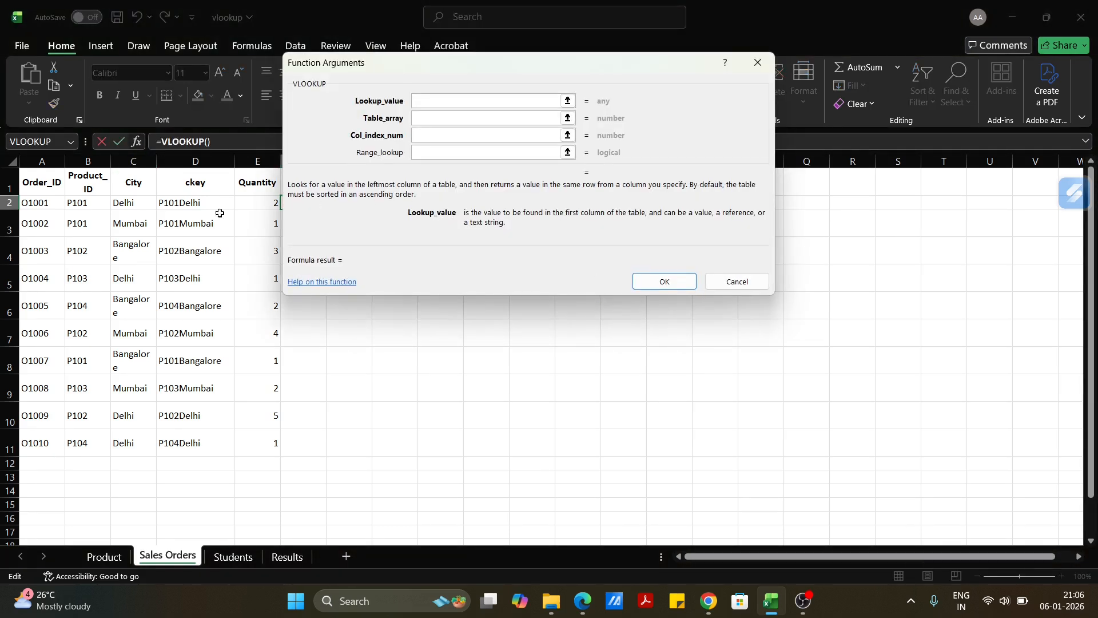
left_click(190, 206)
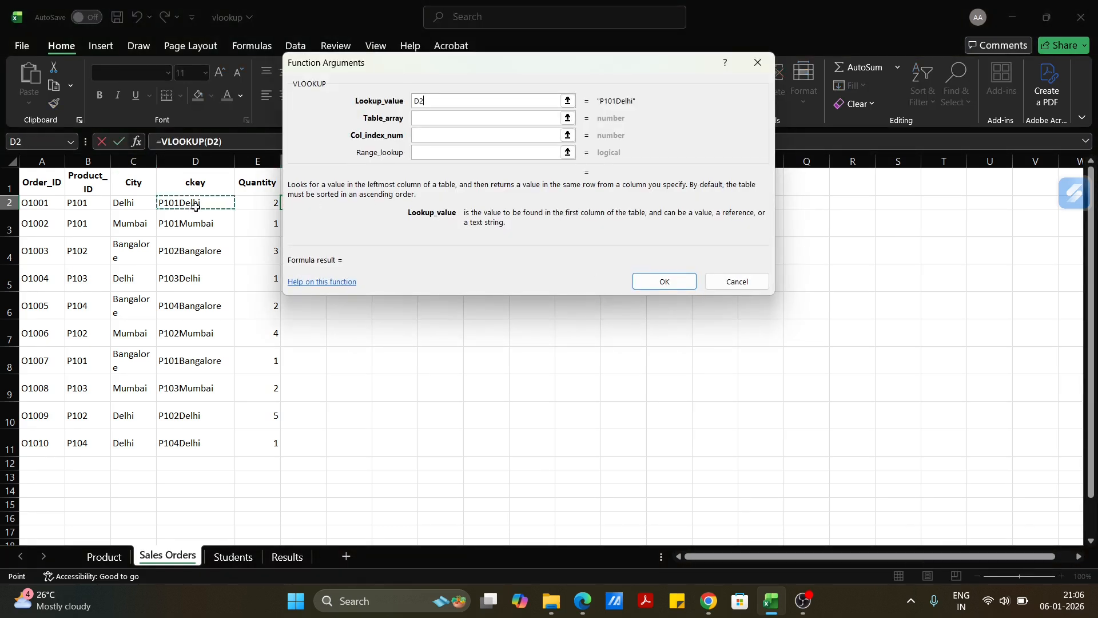
Set the VLOOKUP table array to columns C:D of the Product sheet.
left_click(436, 118)
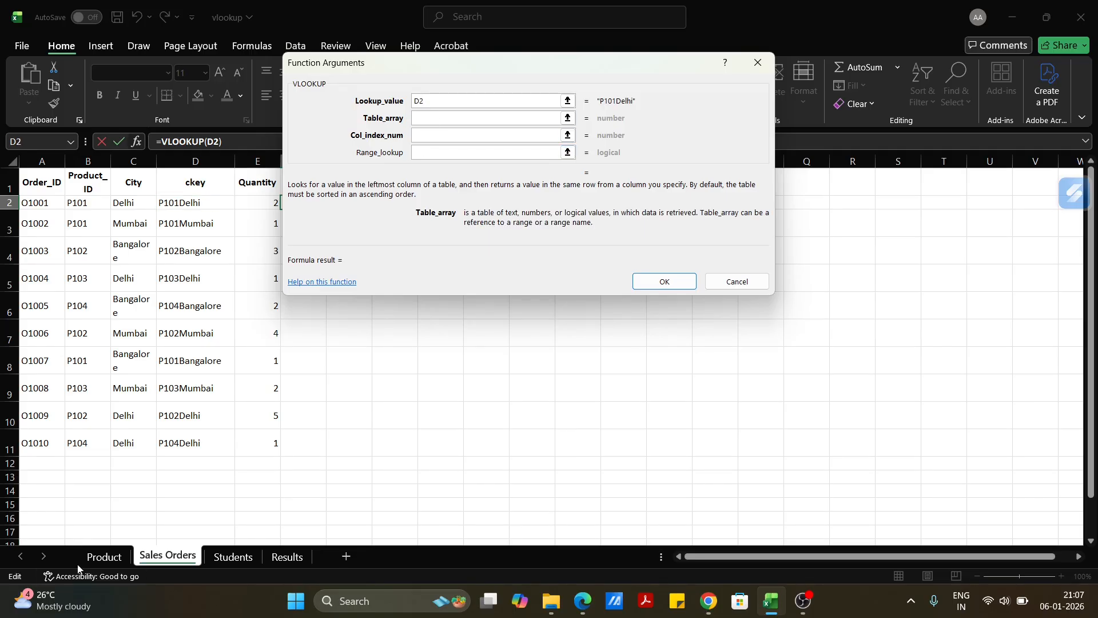
left_click(104, 556)
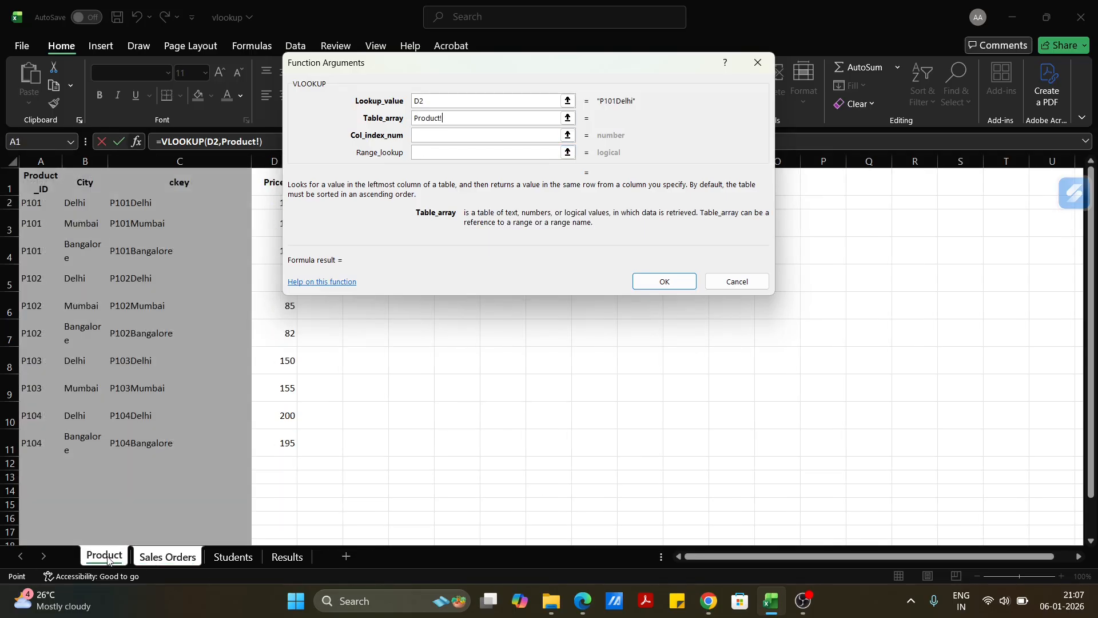
left_click(196, 162)
left_click_drag(197, 162, 274, 162)
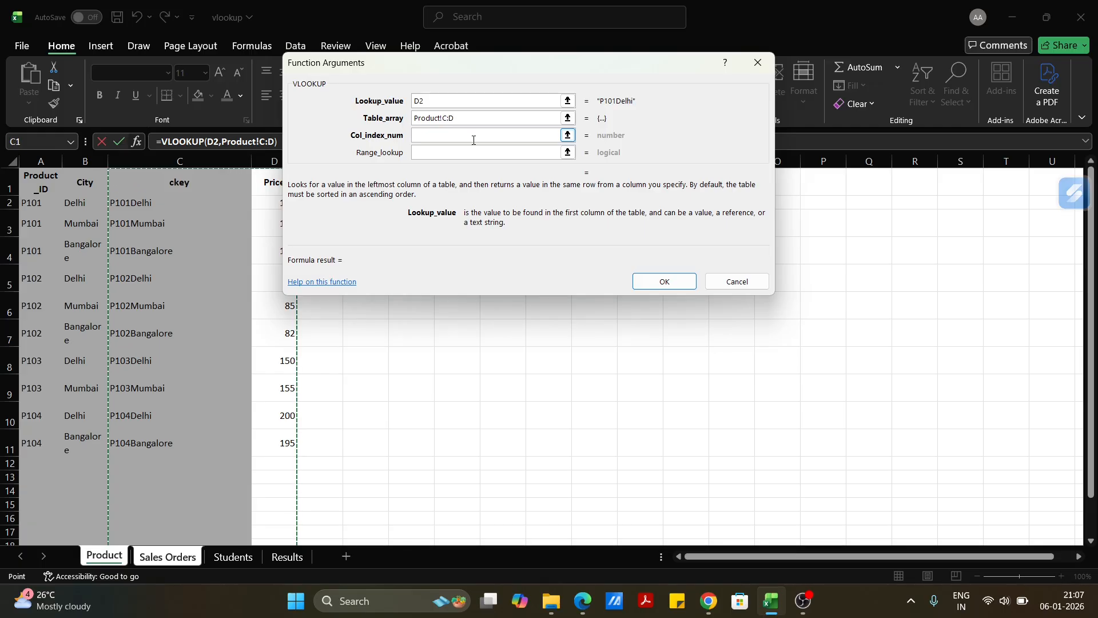
Complete the VLOOKUP with column index 2 and range lookup FALSE, and fill it down to F11.
left_click(474, 140)
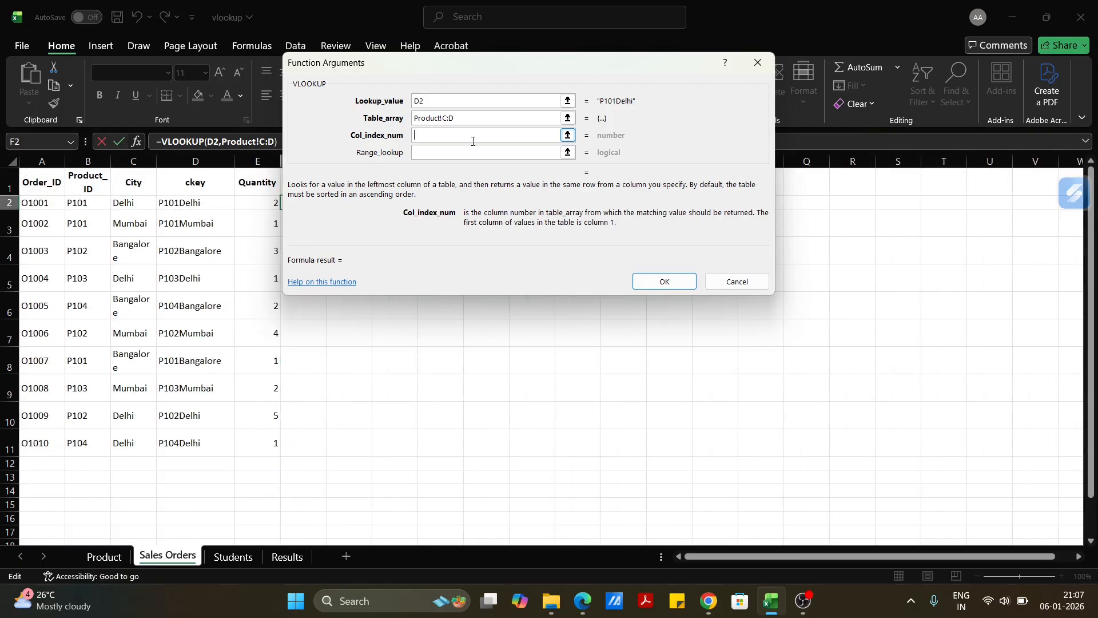
type("2")
key("Tab")
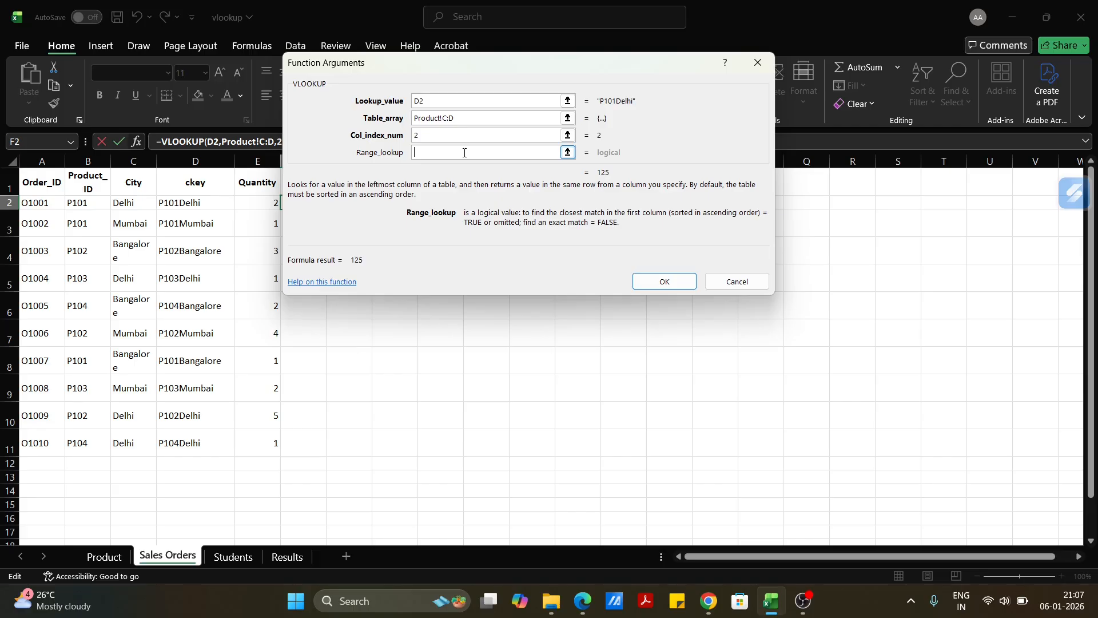
type("FALSE")
left_click(659, 281)
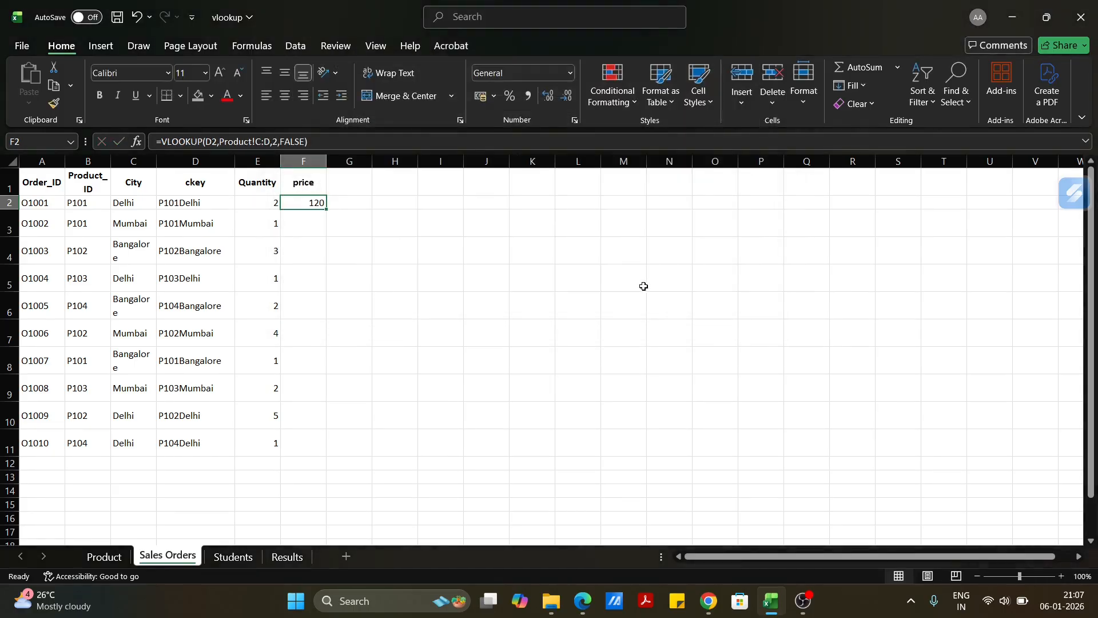
double_click(325, 210)
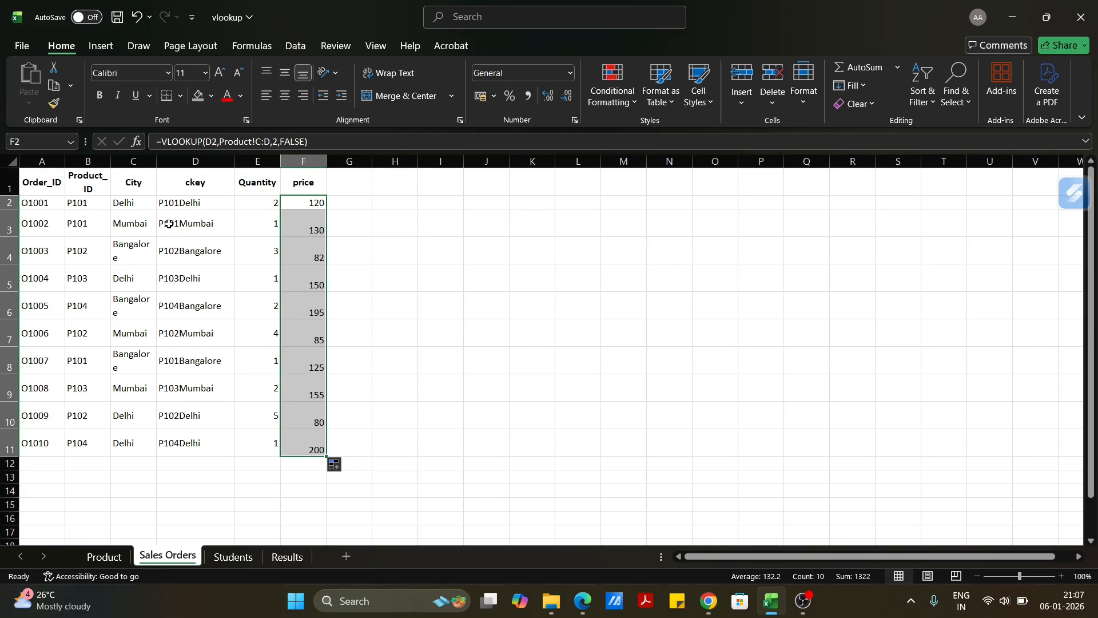
Try deleting the ckey column from Sales Orders while the price formulas depend on it, and undo the deletion.
left_click(200, 162)
right_click(204, 165)
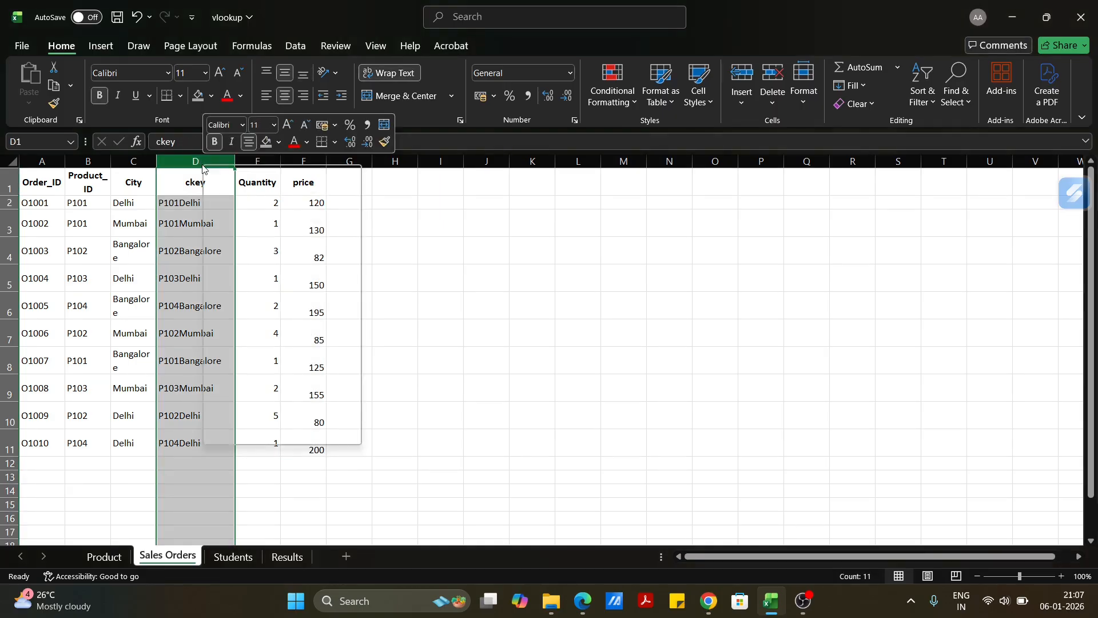
left_click(563, 270)
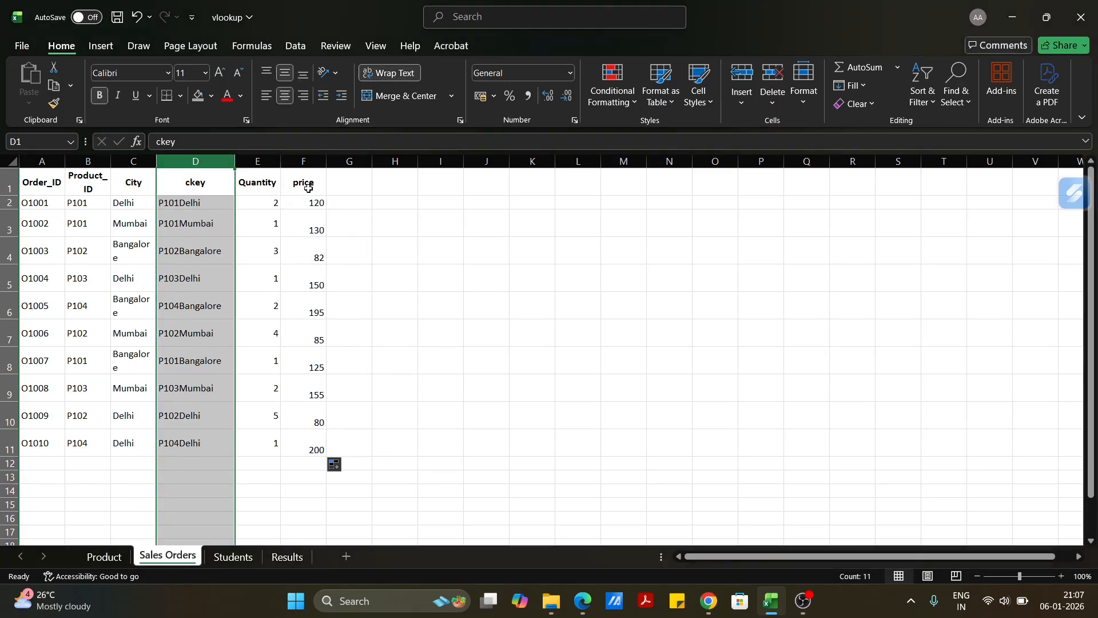
right_click(192, 162)
left_click(197, 160)
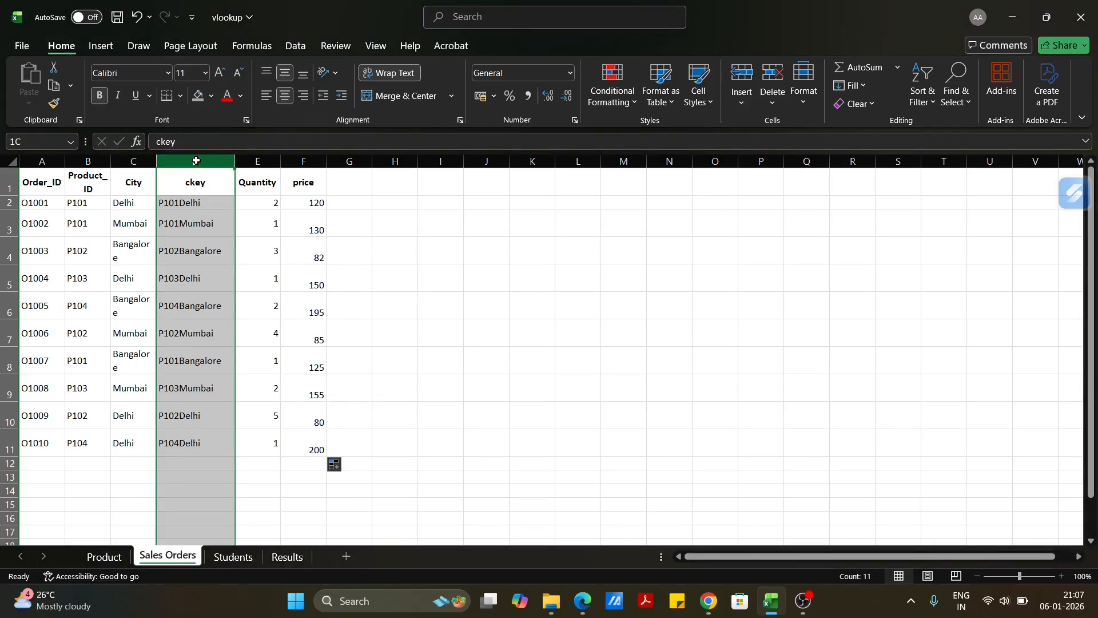
right_click(196, 160)
left_click(265, 319)
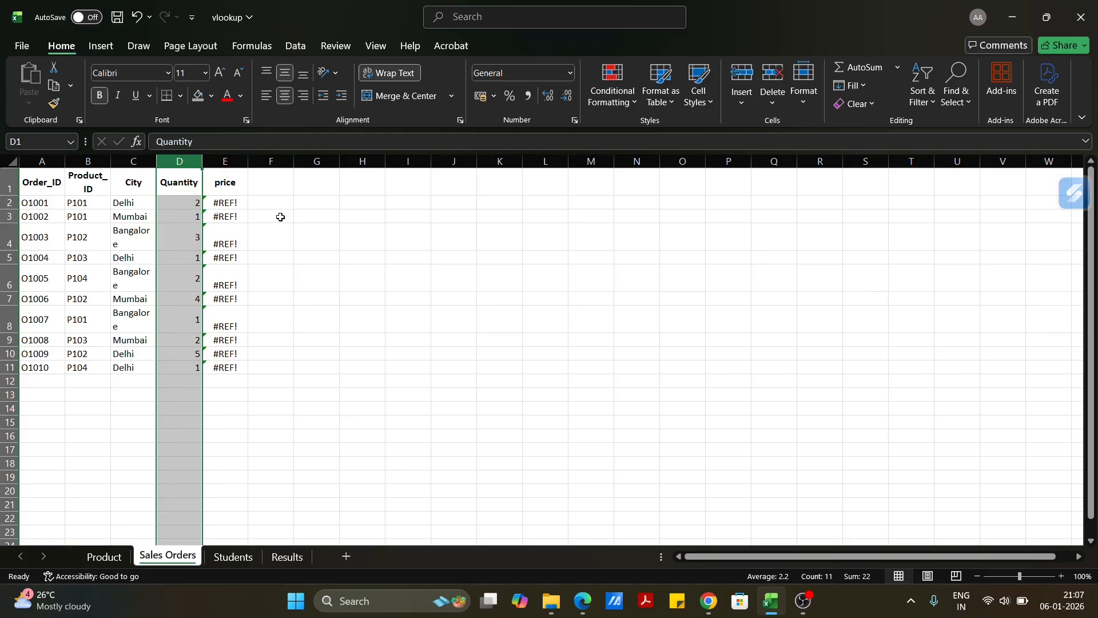
key("ctrl+z")
left_click_drag(289, 219, 289, 227)
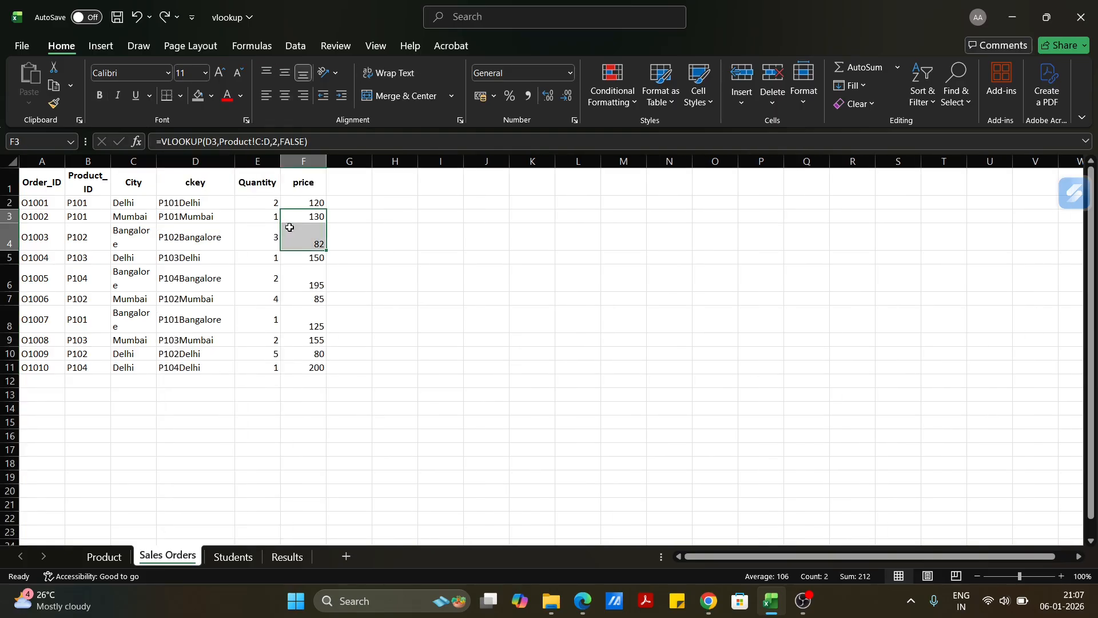
Copy the price column and paste it over itself as values to replace the VLOOKUP formulas.
left_click(196, 161)
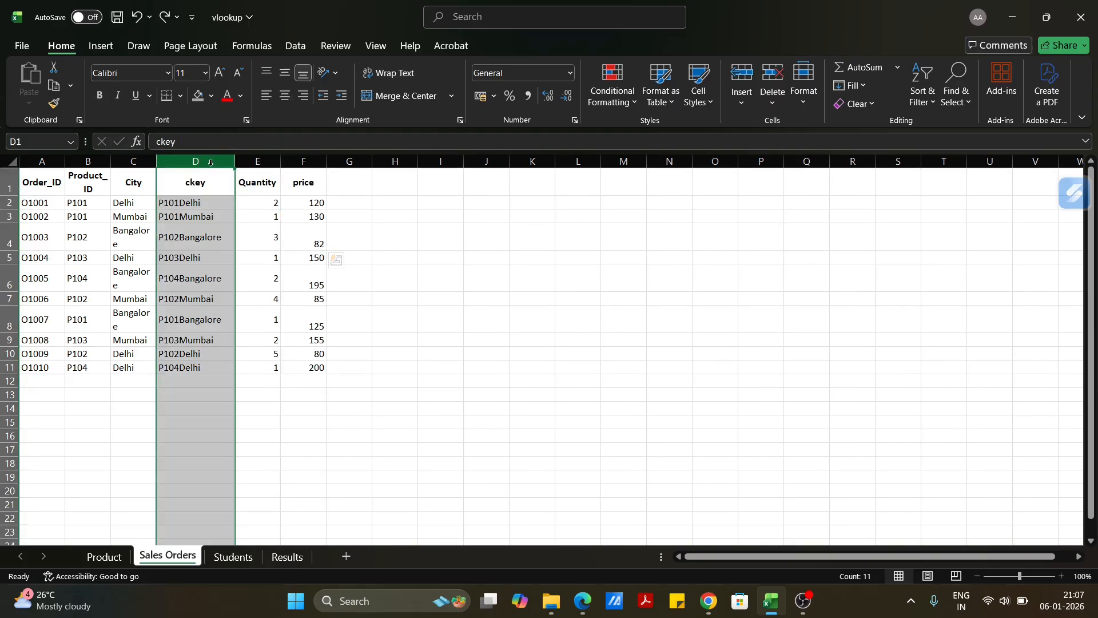
left_click(307, 162)
right_click(307, 161)
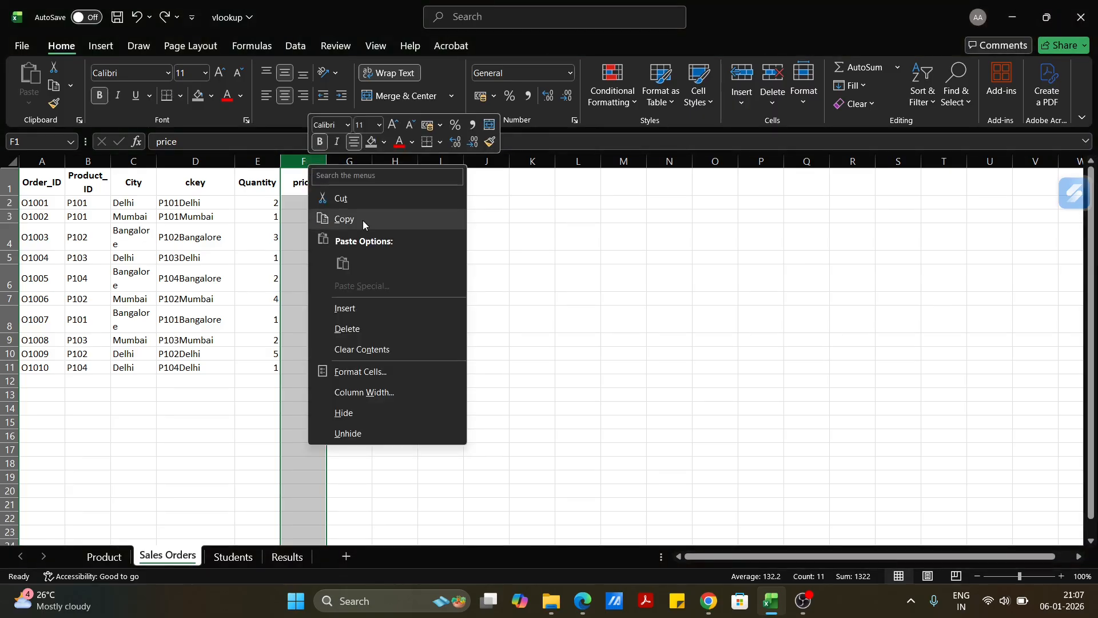
left_click(362, 219)
right_click(316, 160)
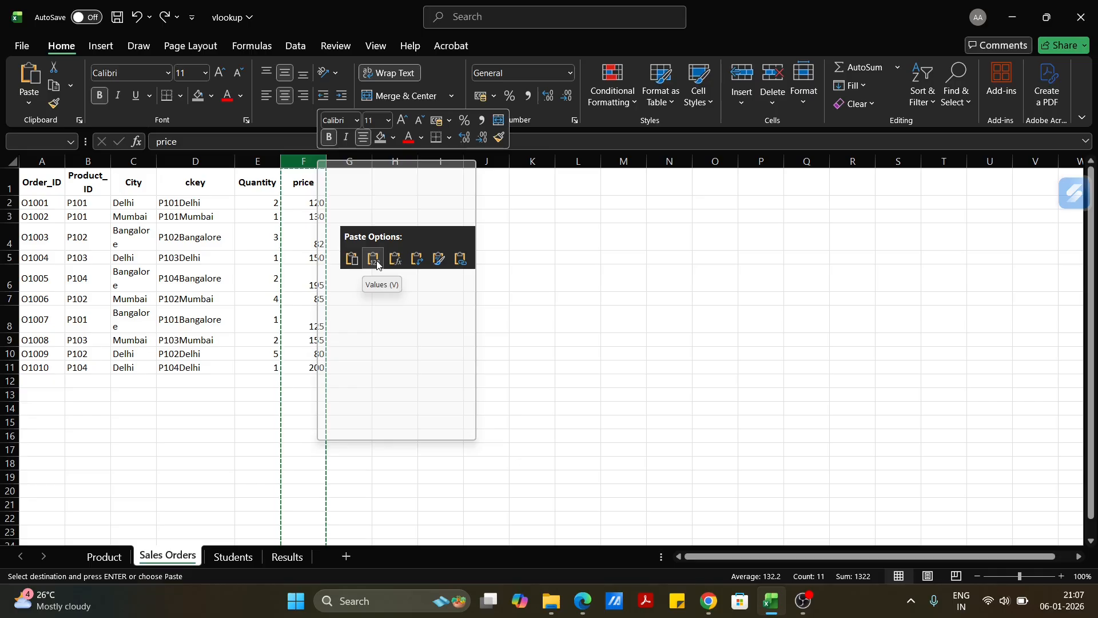
left_click(374, 260)
left_click(410, 224)
left_click_drag(309, 201, 314, 353)
Undo the values-only paste in the price column.
left_click(179, 162)
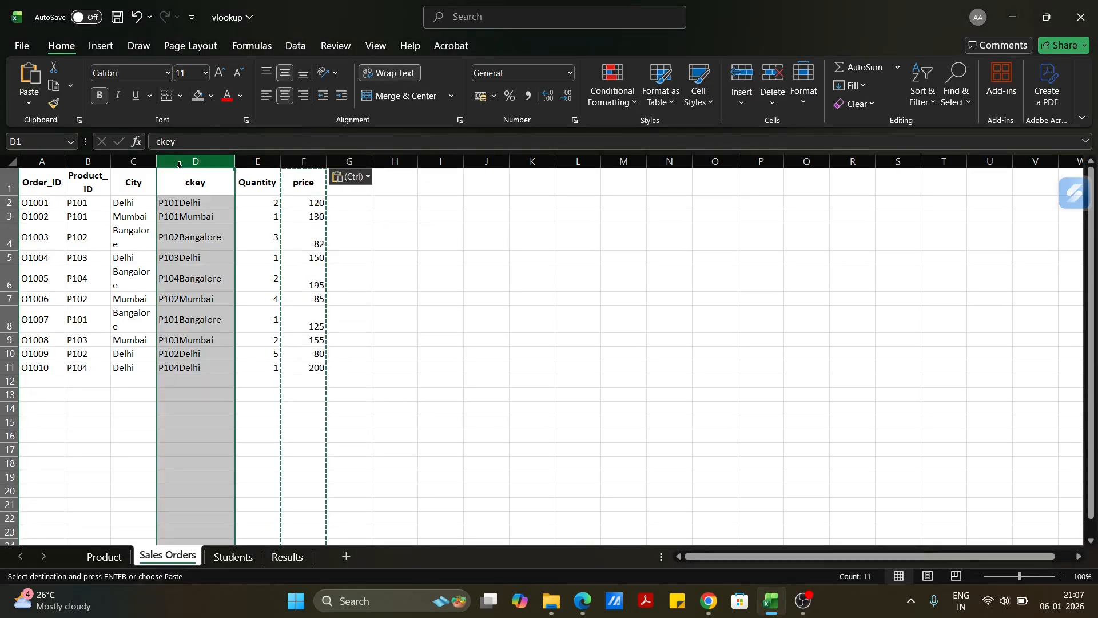
right_click(179, 164)
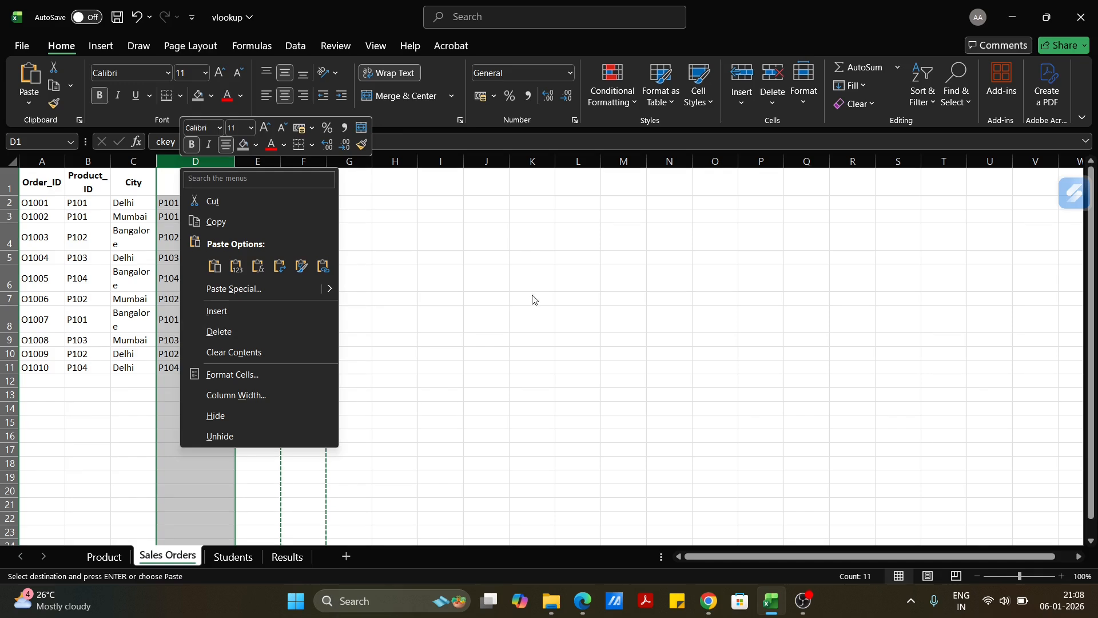
key("Escape")
key("ctrl+z")
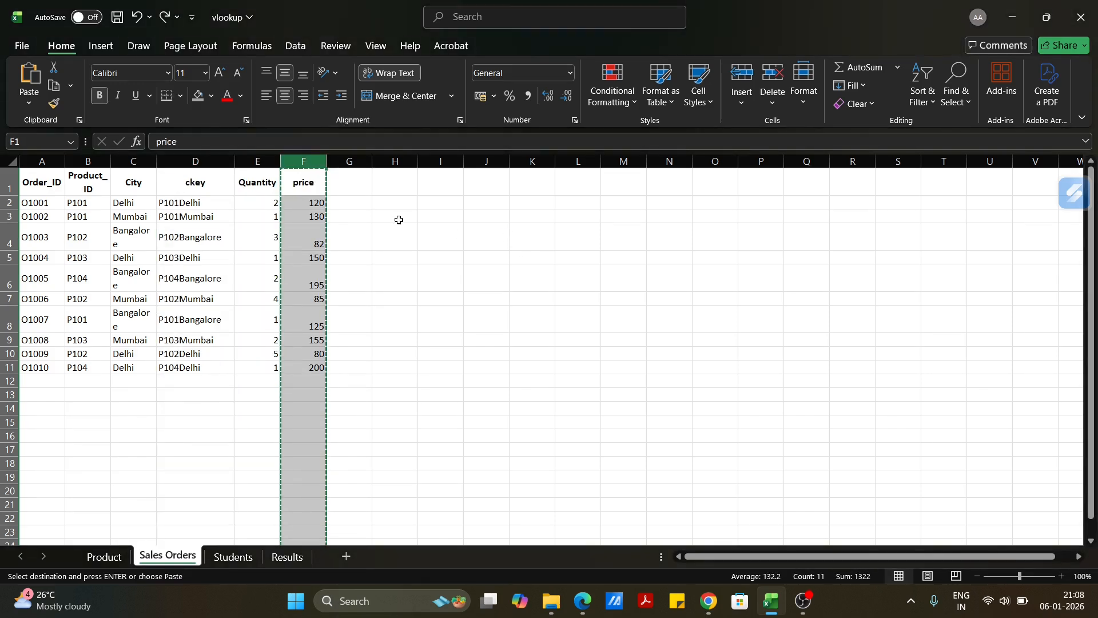
Convert the VLOOKUP formulas in the price column to fixed values by pasting a copy of column F in place as values.
left_click(317, 203)
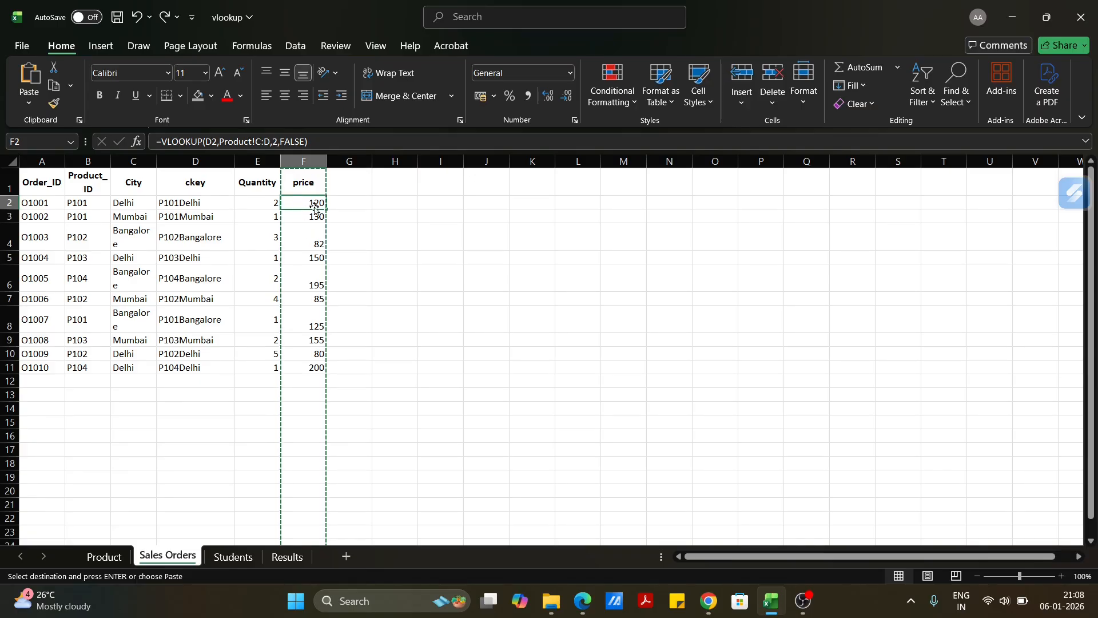
left_click(307, 157)
right_click(309, 159)
left_click(347, 215)
right_click(317, 161)
left_click(369, 256)
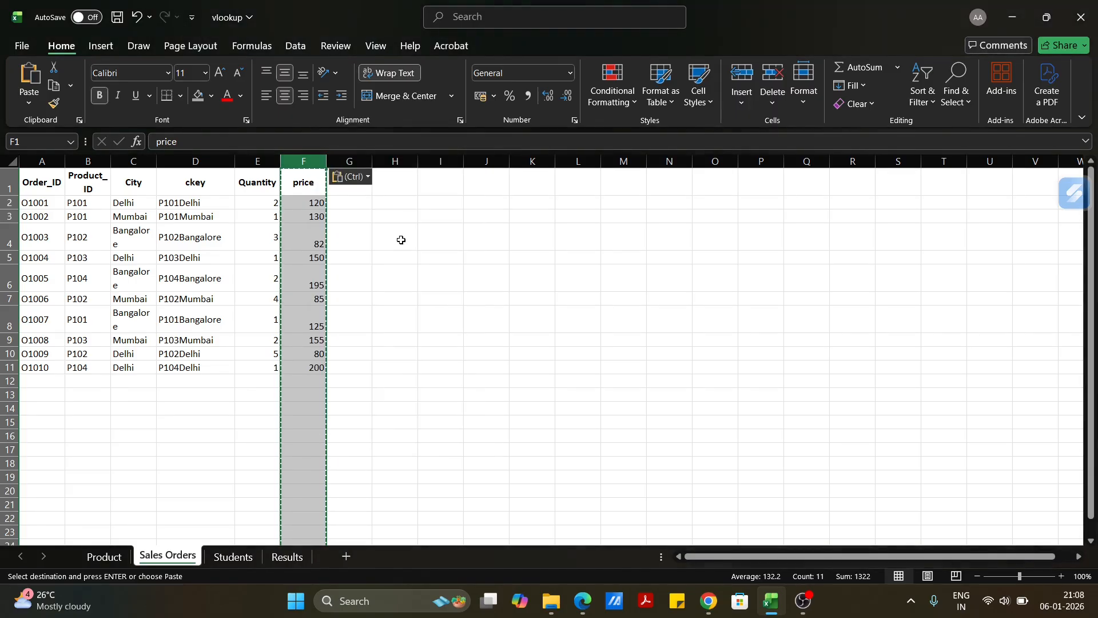
Delete the ckey helper column from the Sales Orders sheet.
left_click(314, 204)
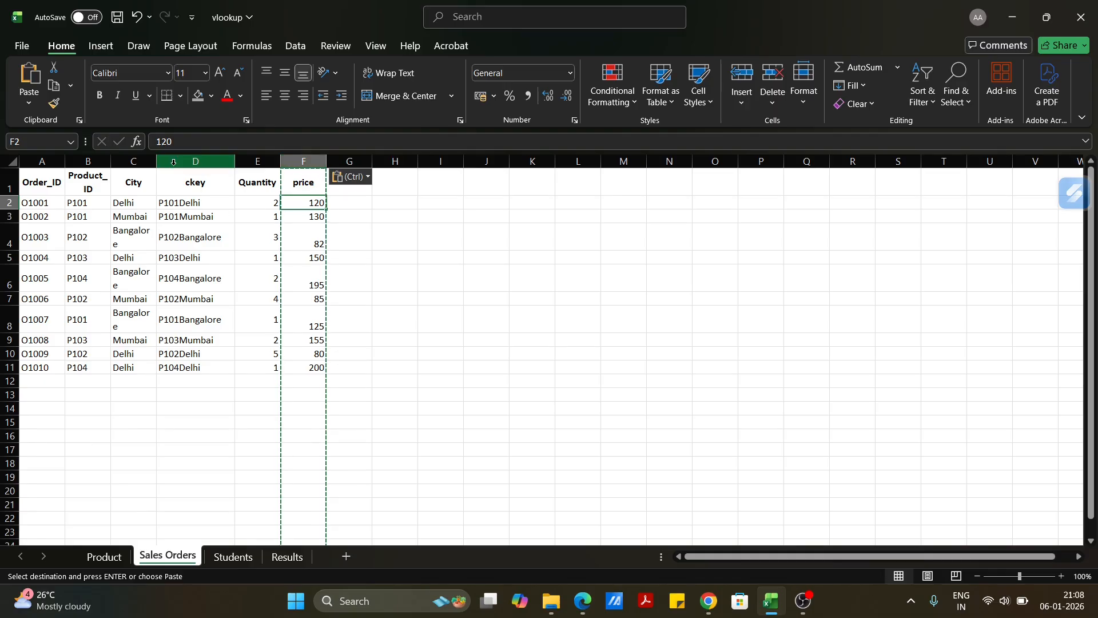
left_click(174, 163)
right_click(175, 164)
left_click(240, 325)
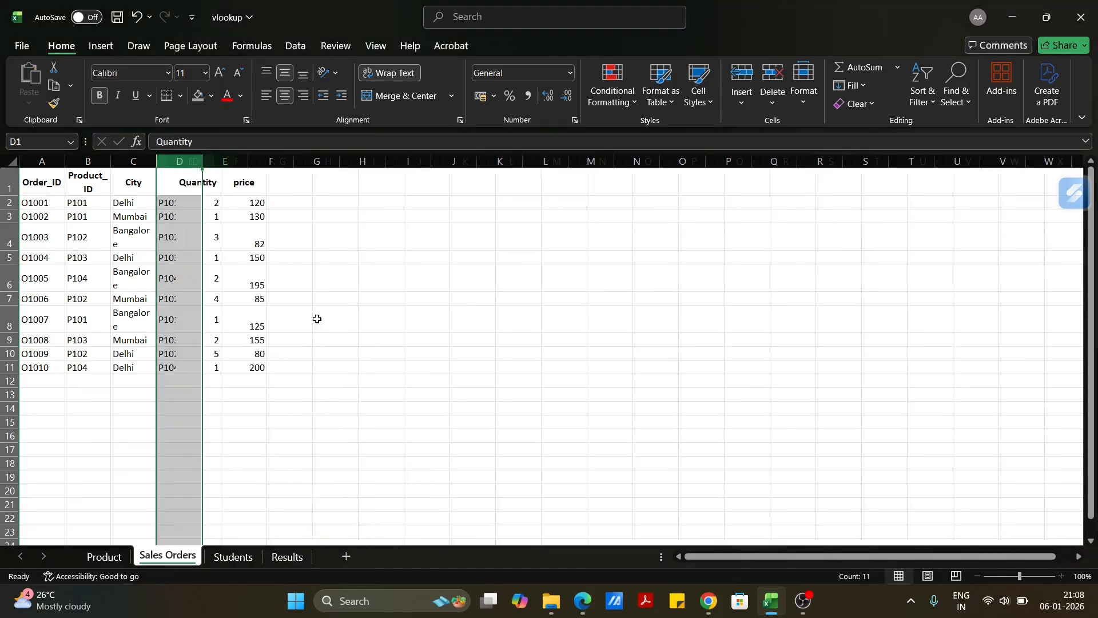
Delete the ckey helper column from the Product sheet.
left_click(104, 555)
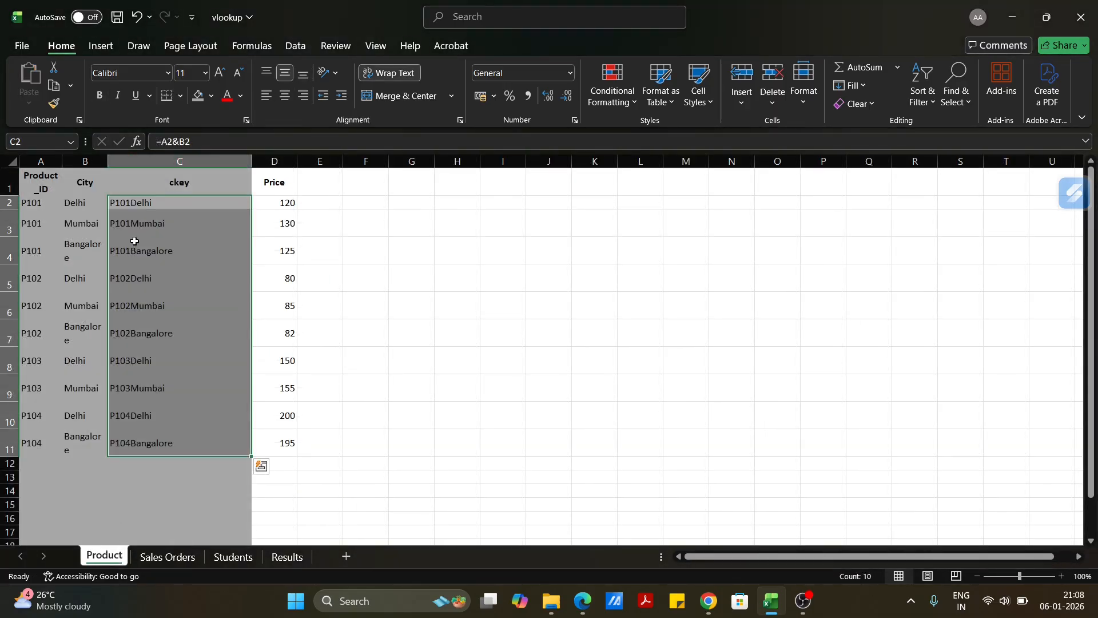
left_click(195, 166)
right_click(198, 164)
left_click(247, 330)
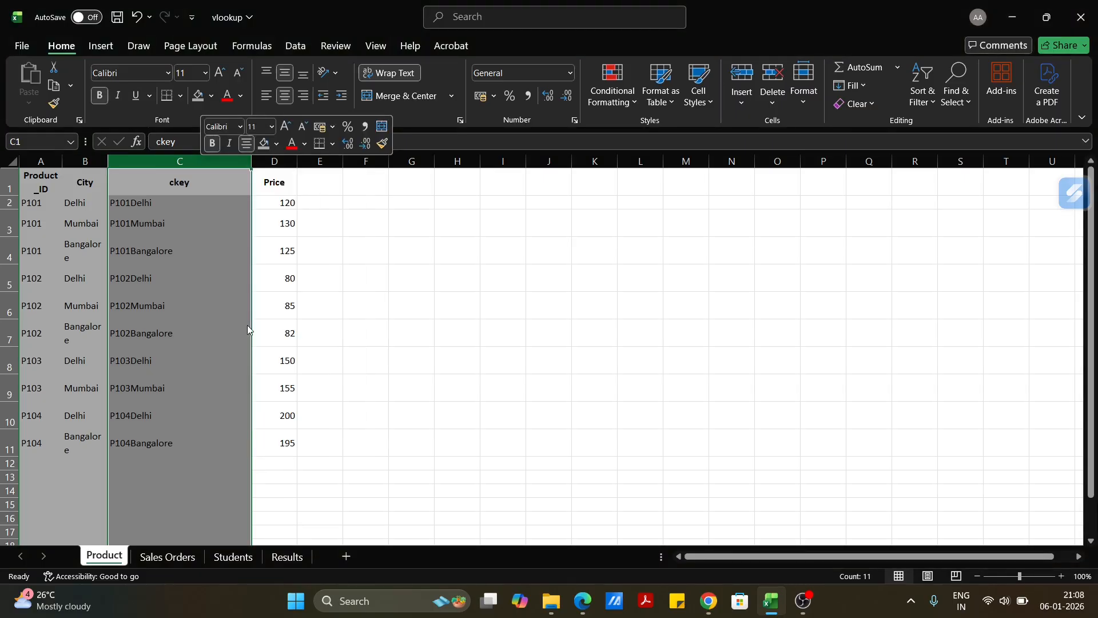
Remove the fill colour from the Product_ID and City columns of the Product sheet.
left_click_drag(86, 162, 40, 162)
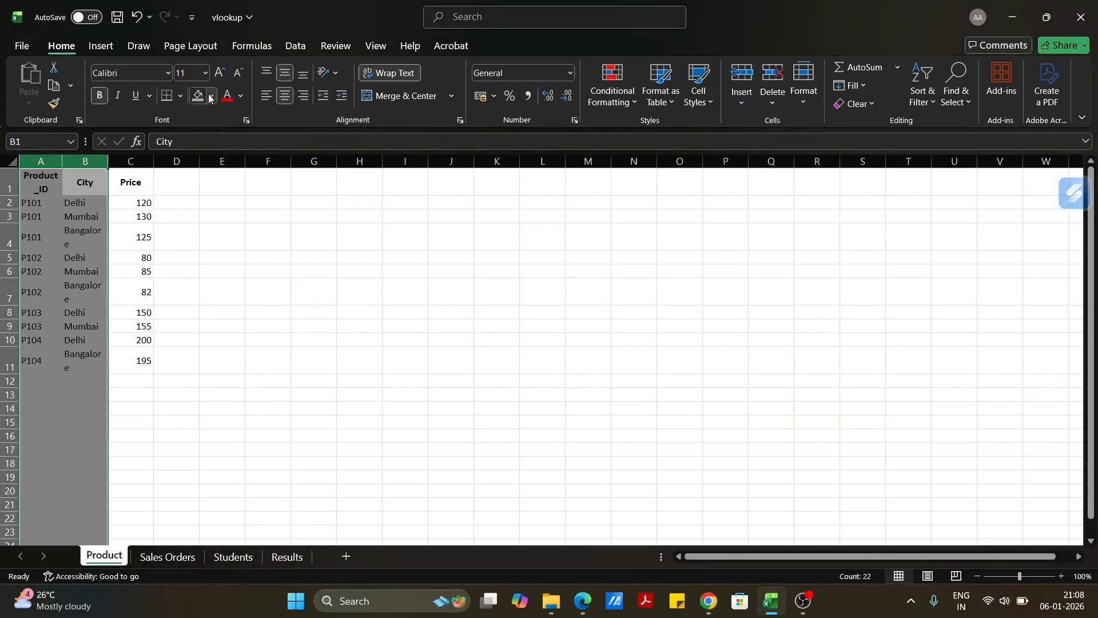
left_click(210, 99)
left_click(253, 311)
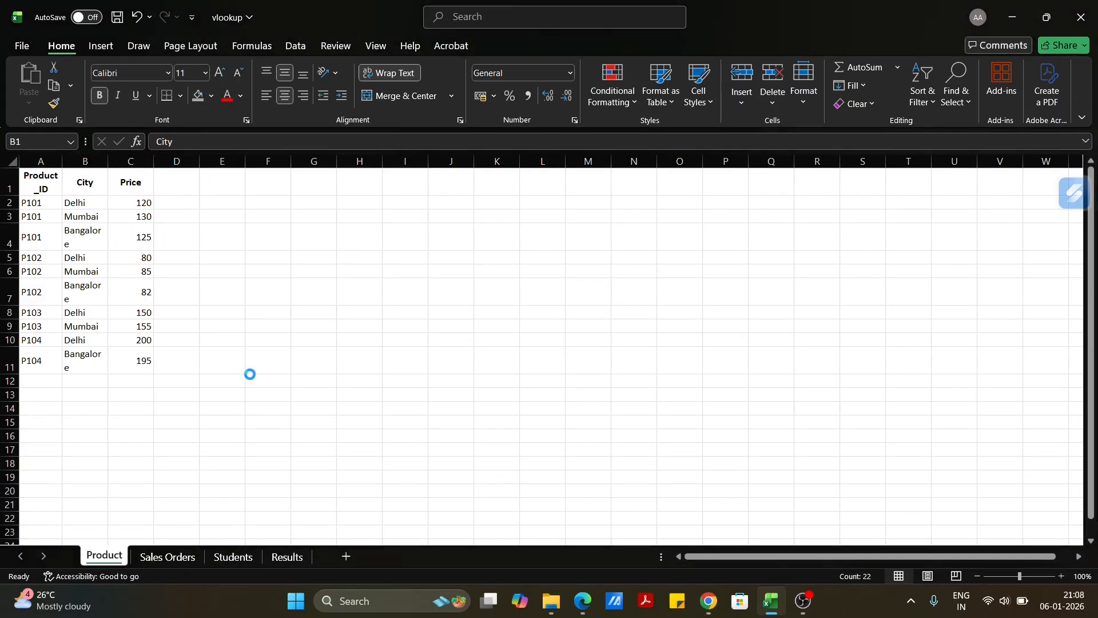
Remove the fill colour from the Student_ID column on both the Students and Results sheets.
left_click(171, 557)
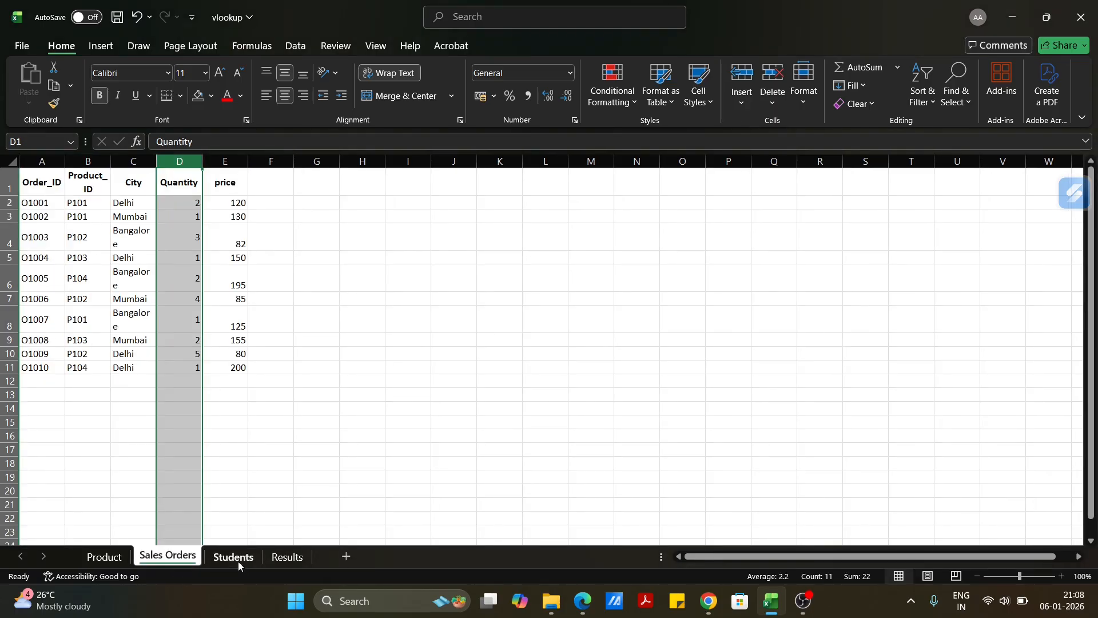
left_click(234, 558)
left_click(198, 95)
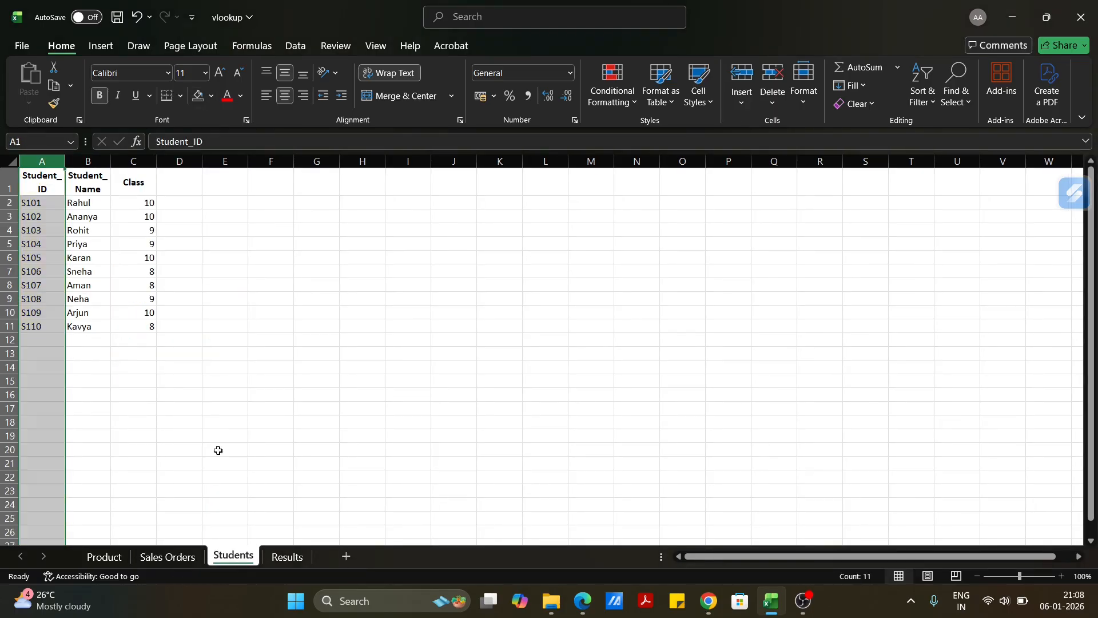
left_click(287, 557)
left_click(42, 161)
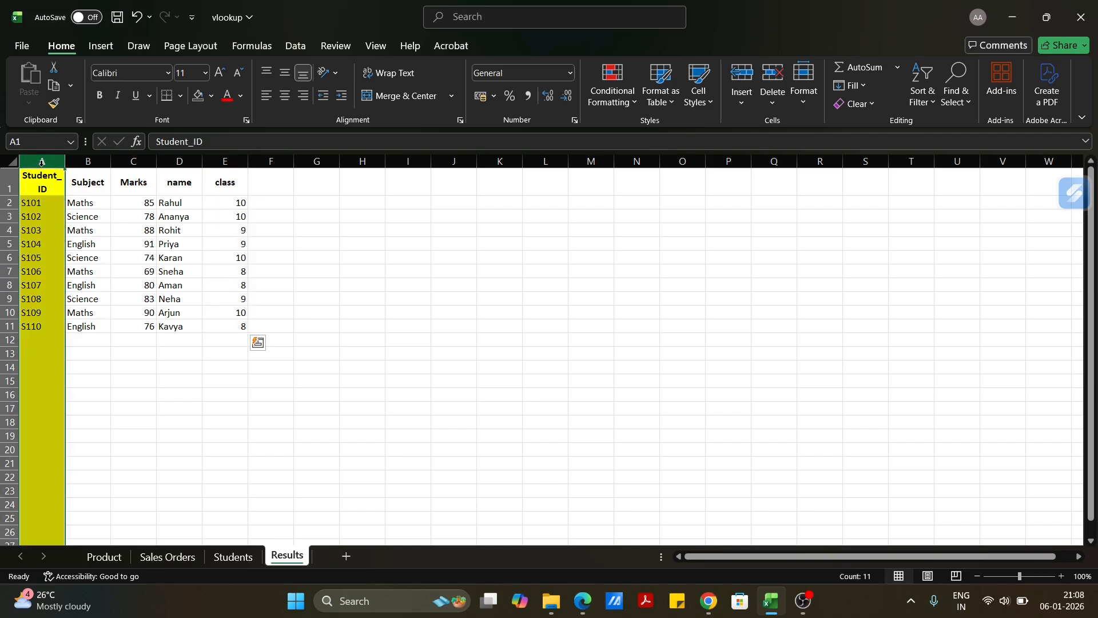
left_click(198, 95)
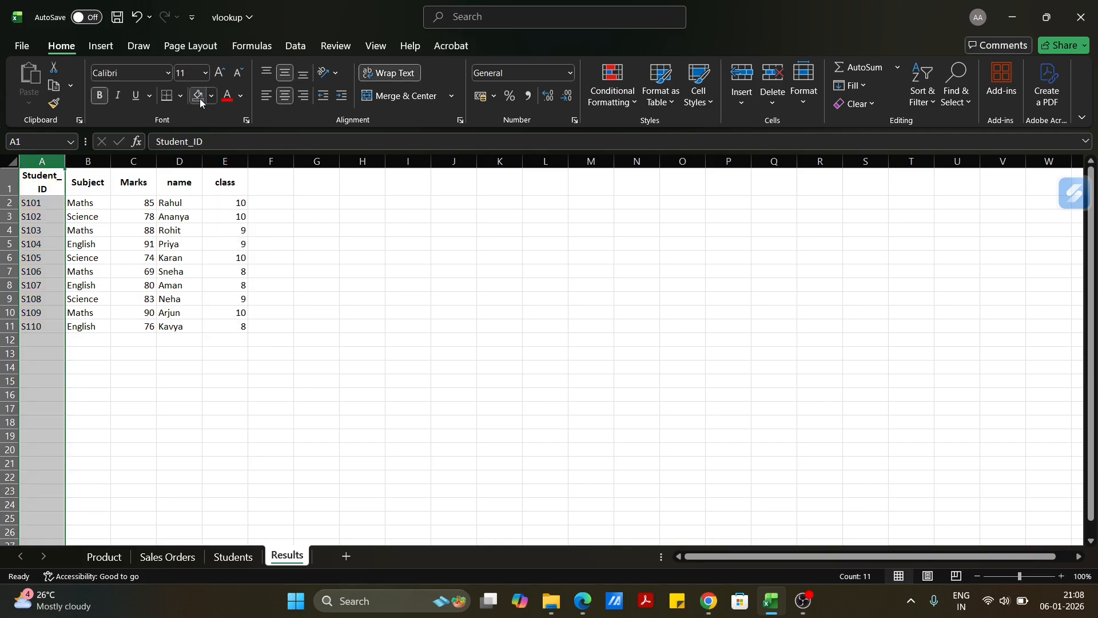